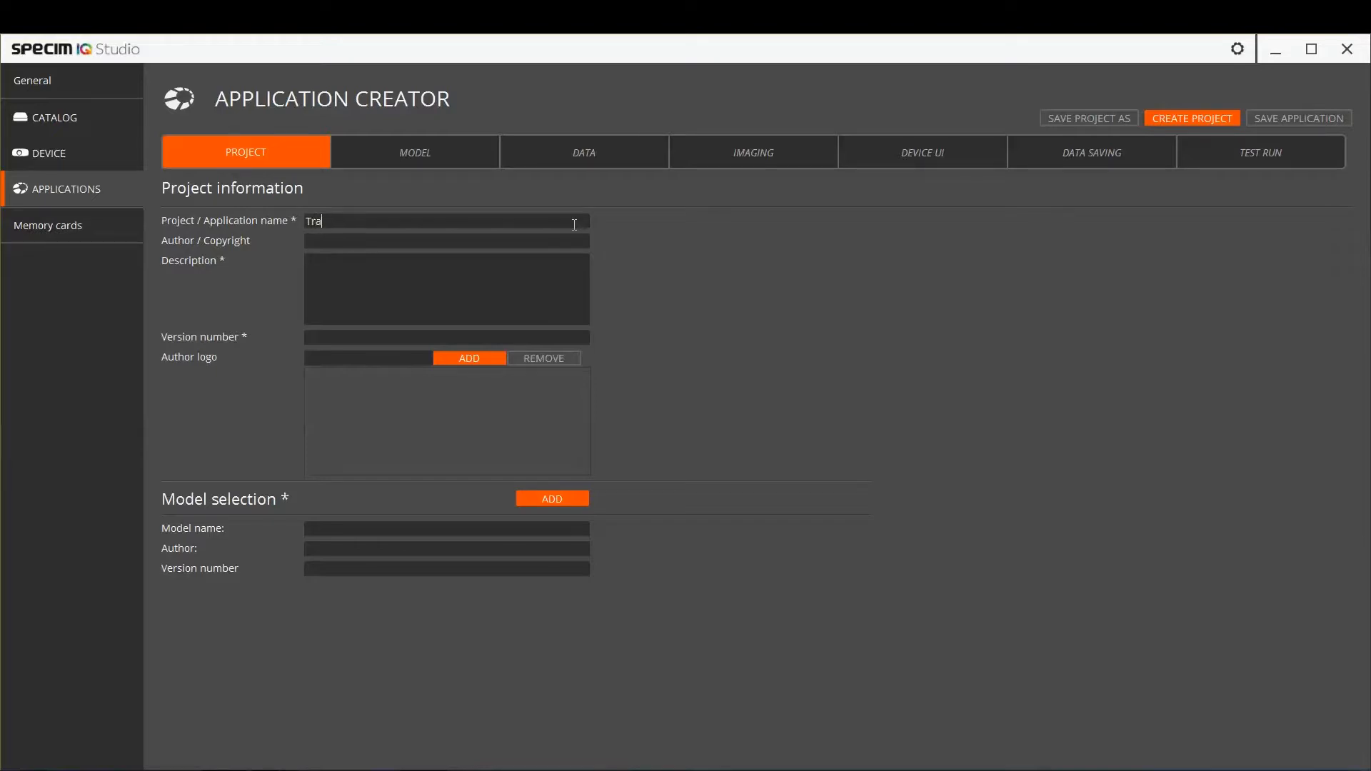
# Name the project Training application and fill in the author's name with the company Specim
pyautogui.write('plication')
pyautogui.write('Keela ')
pyautogui.write('\\ Specim')
# Enter description lines for Model used, Wavelength range, Number of classes, Preprocessing and Binning value, plus Data saved after a blank line
pyautogui.write('Model used: ')
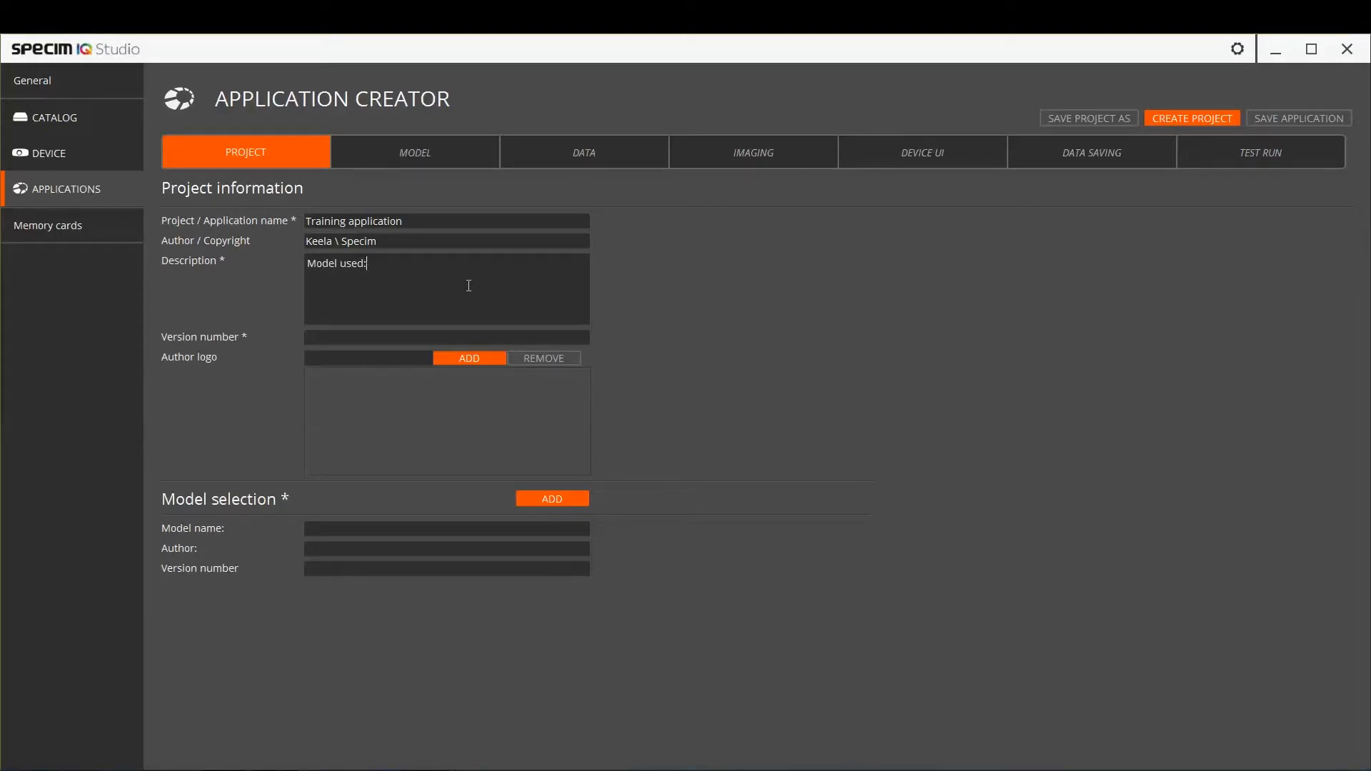
pyautogui.write('Wavelength')
pyautogui.write(' range: ')
pyautogui.write('Number of clas')
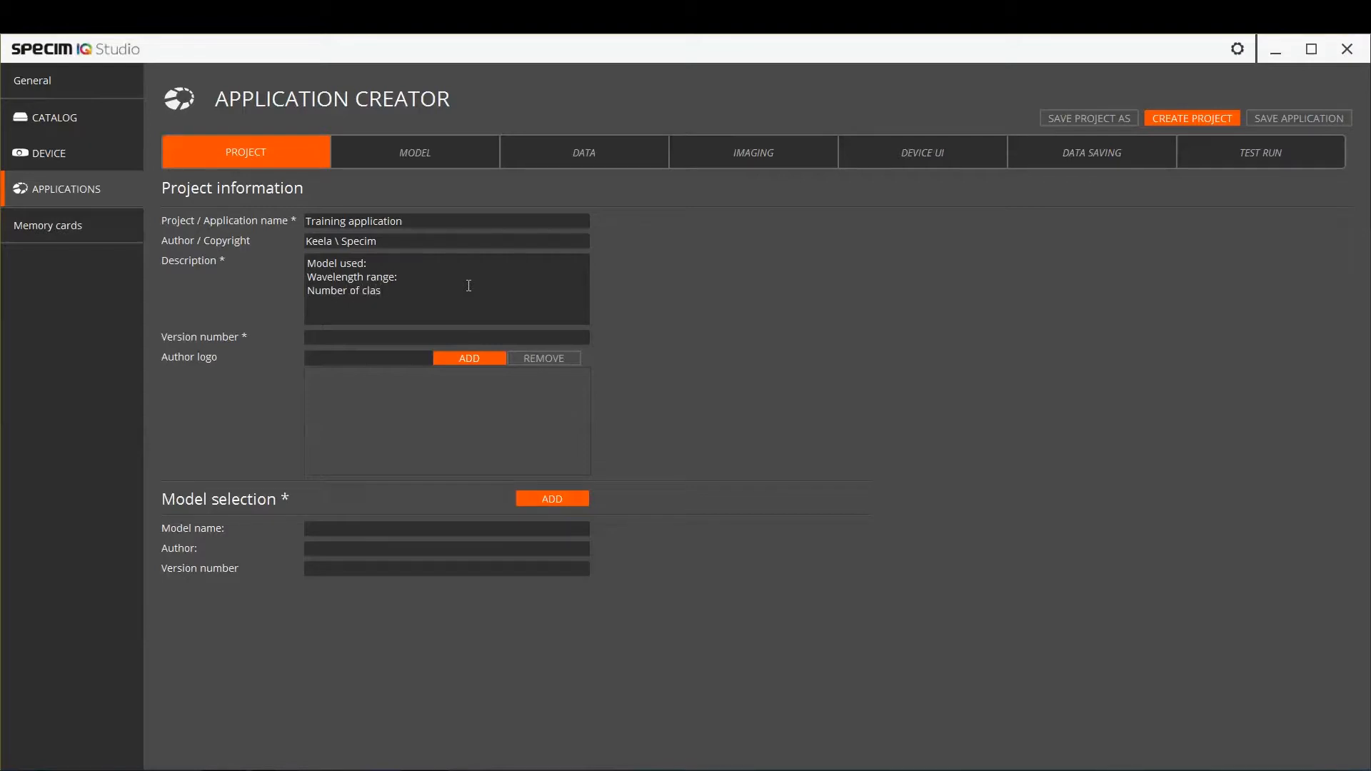
pyautogui.write('ses:')
pyautogui.press('Return')
pyautogui.write('Preprocessing:')
pyautogui.press('Return')
pyautogui.write('Binning value')
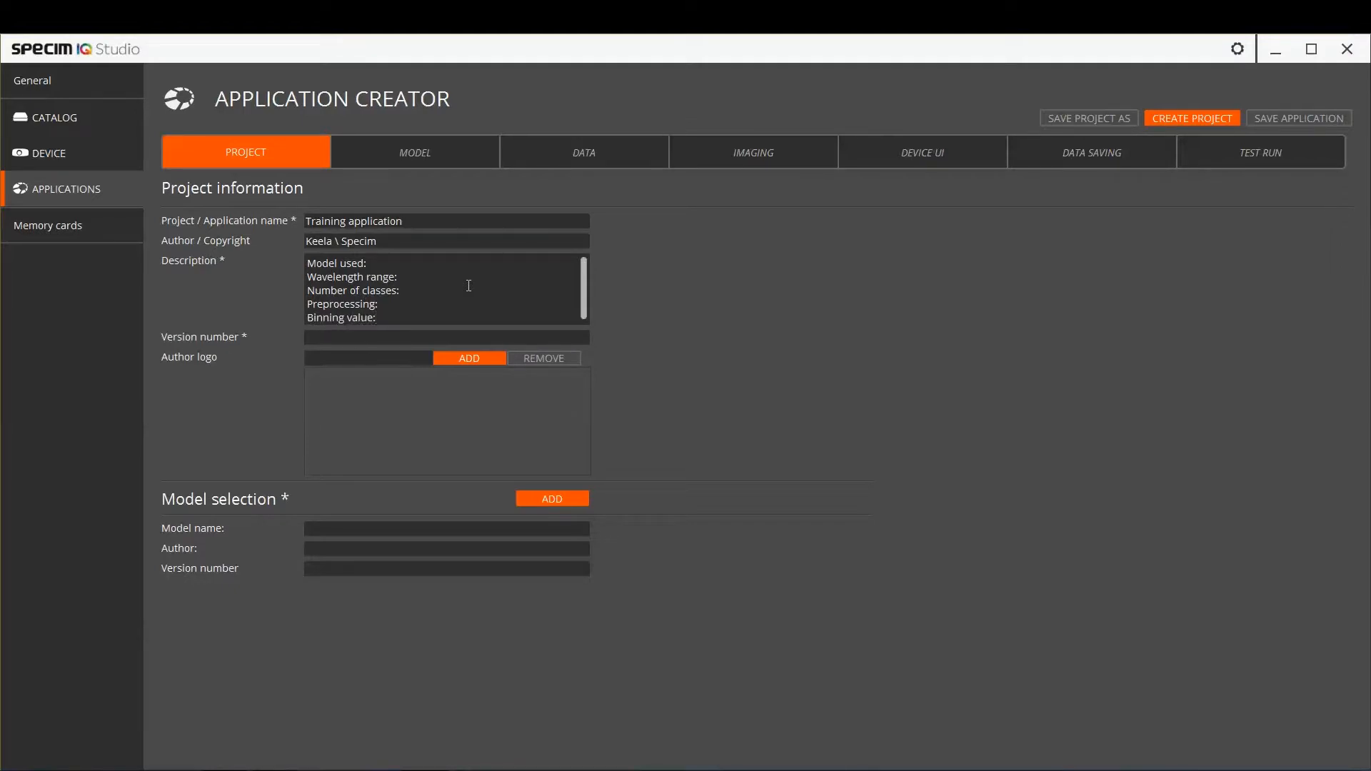
pyautogui.write(':')
pyautogui.press('Return')
pyautogui.press('Return')
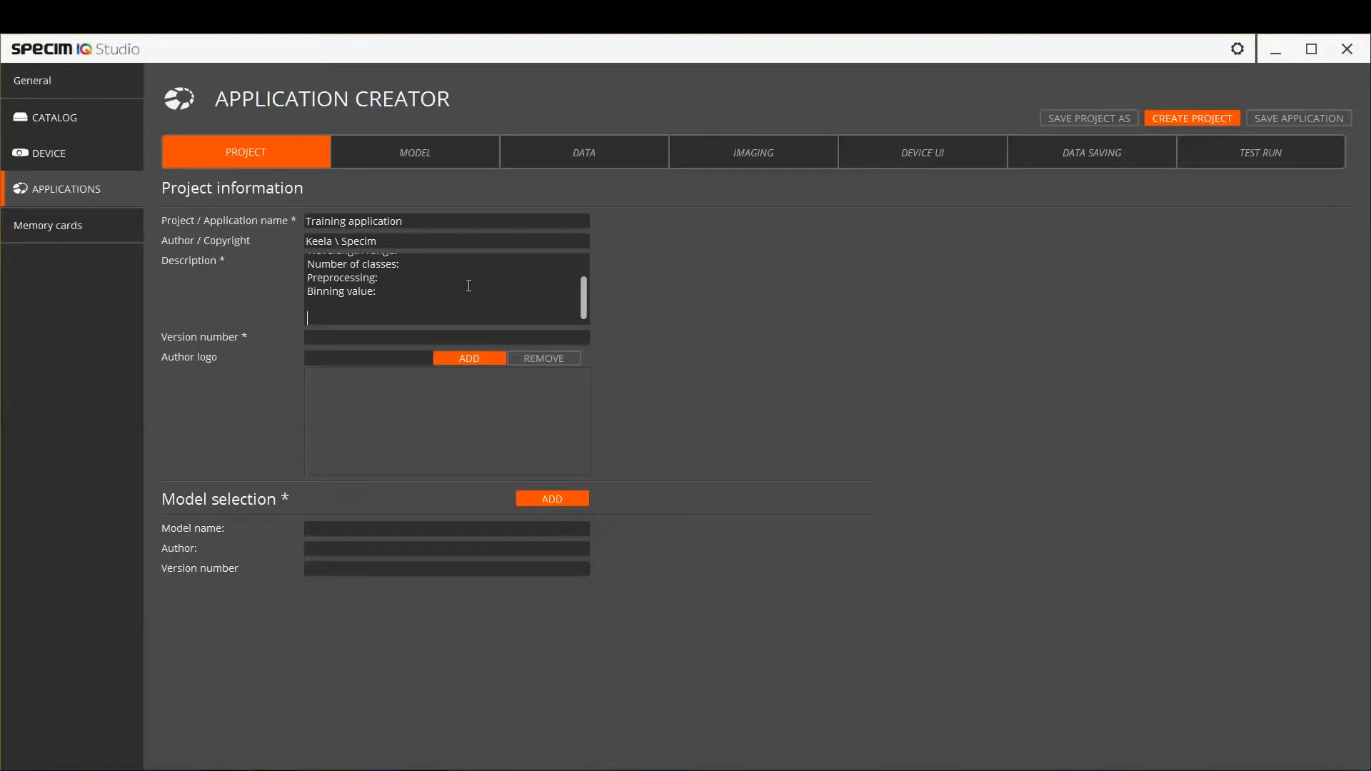
pyautogui.write('Data saved')
# Set the version number to 1.0 and add the white-letter Specim logo PNG from the Desktop as author logo
pyautogui.write('1.0')
pyautogui.click(461, 358)
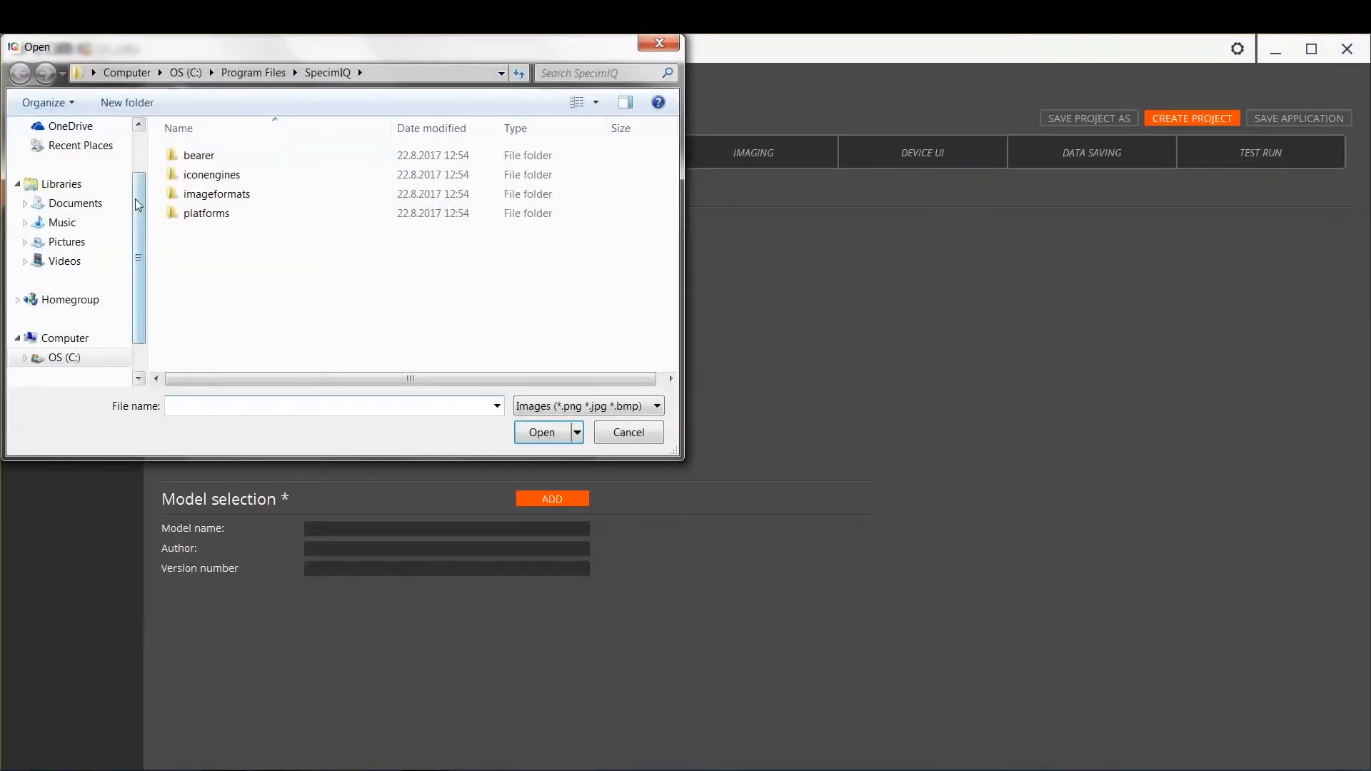
pyautogui.click(68, 151)
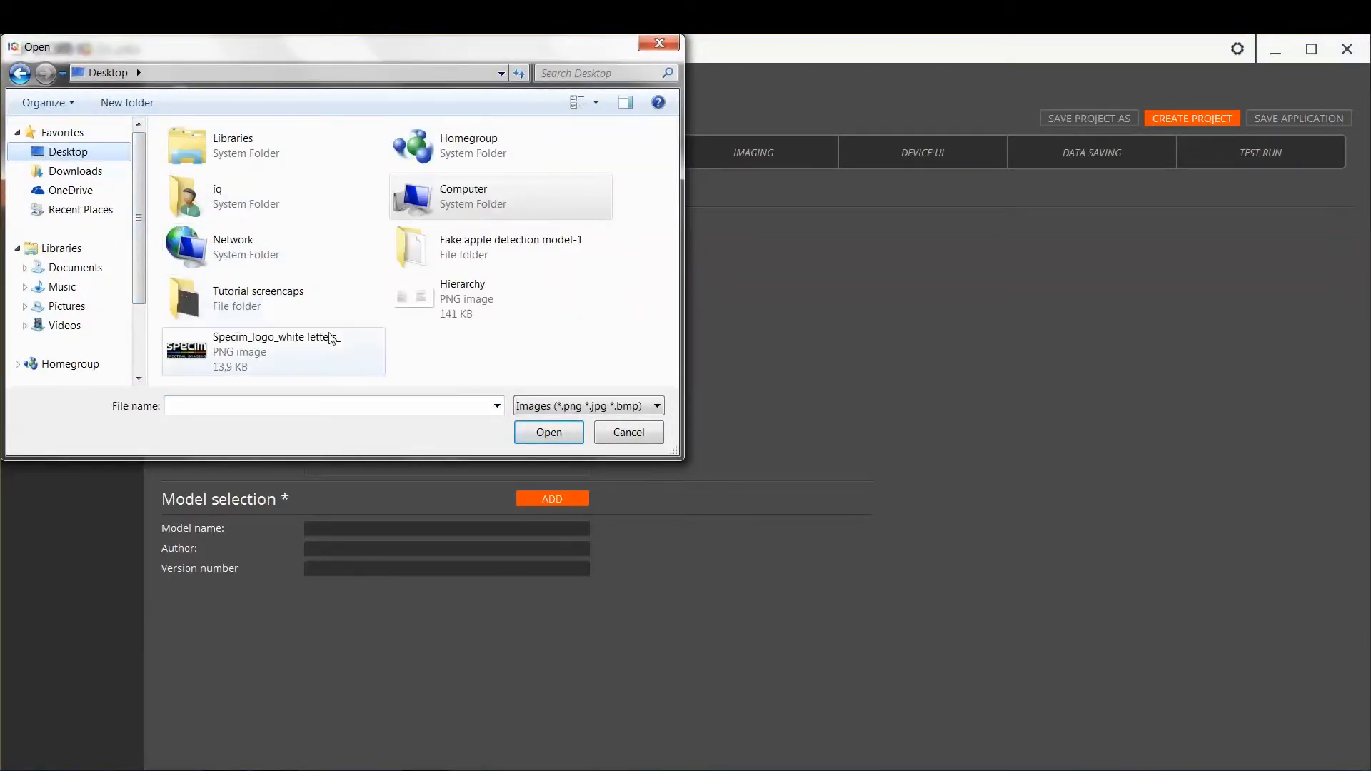
pyautogui.click(286, 350)
pyautogui.click(542, 432)
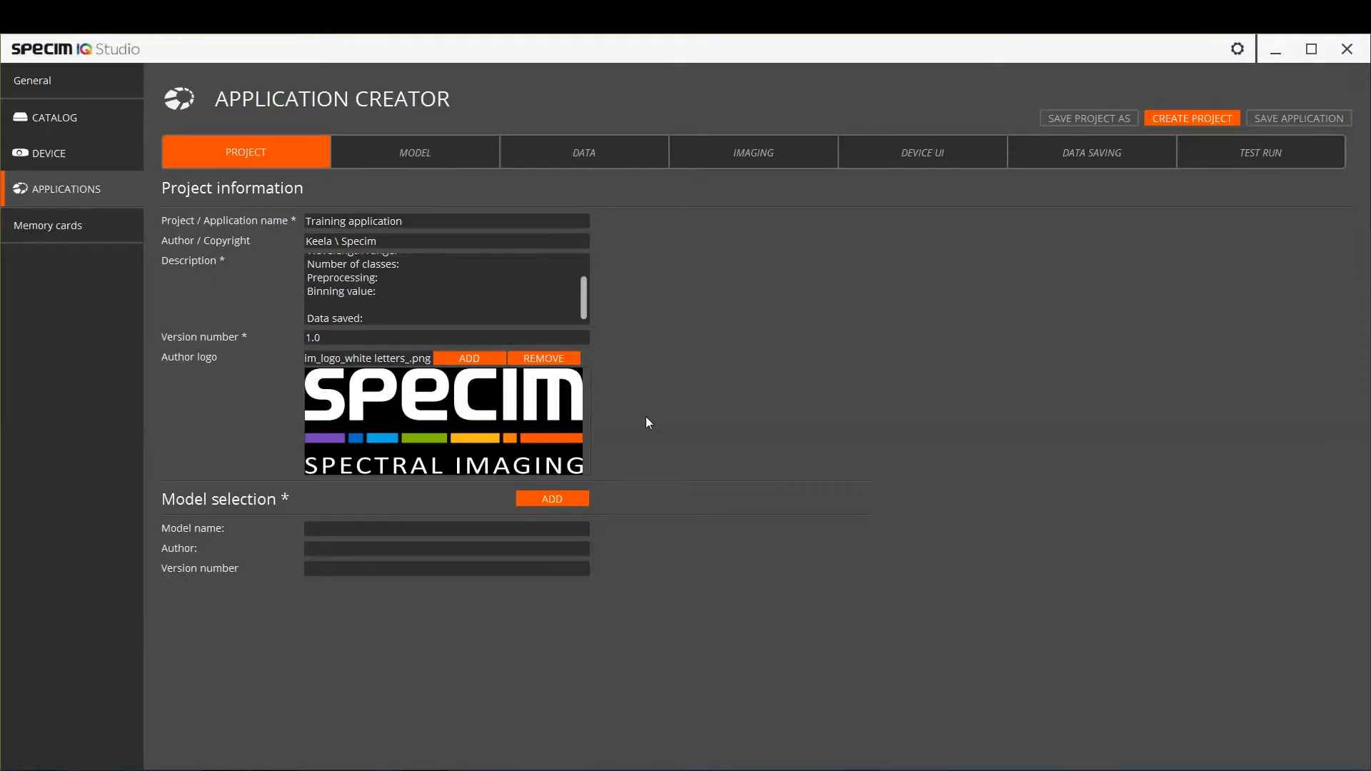
# Add Training model to the application and create the project in the folder Training application-1.0
pyautogui.click(561, 500)
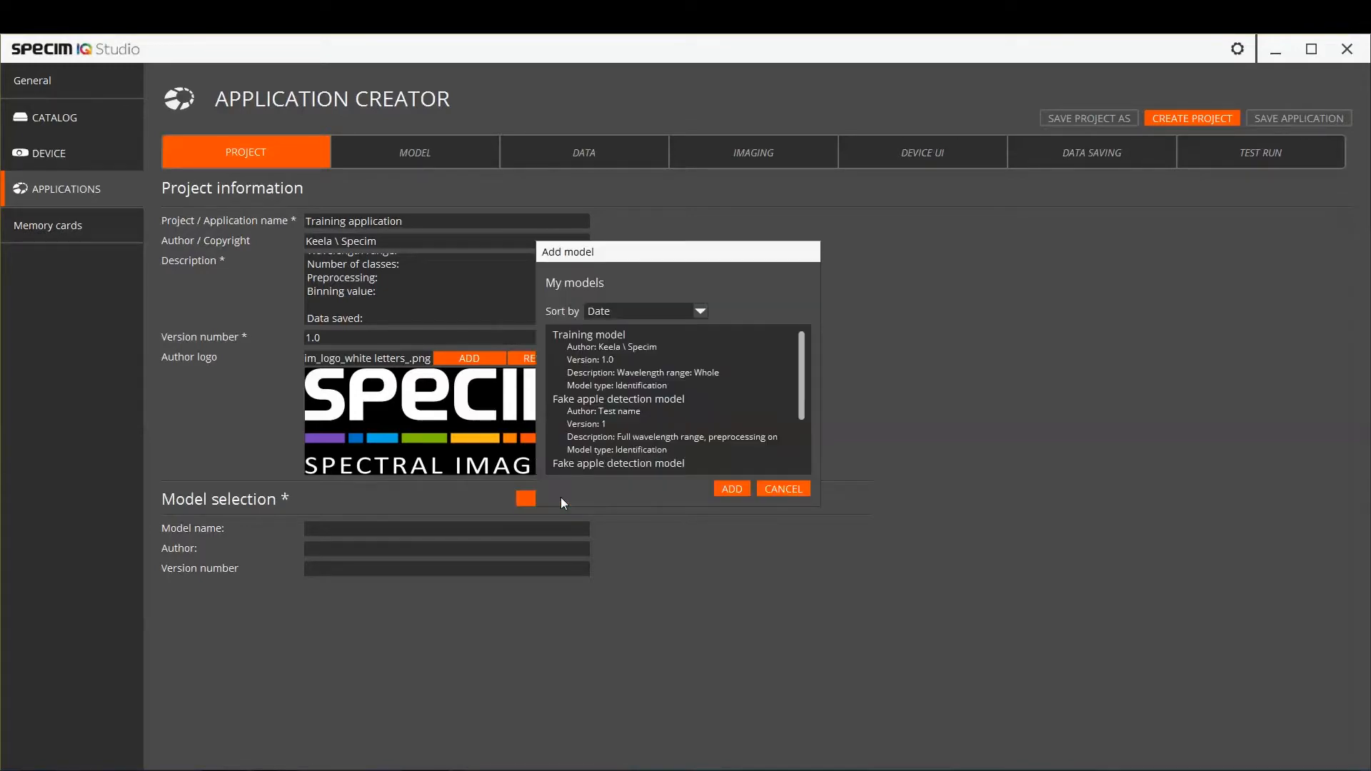
pyautogui.click(601, 338)
pyautogui.click(722, 490)
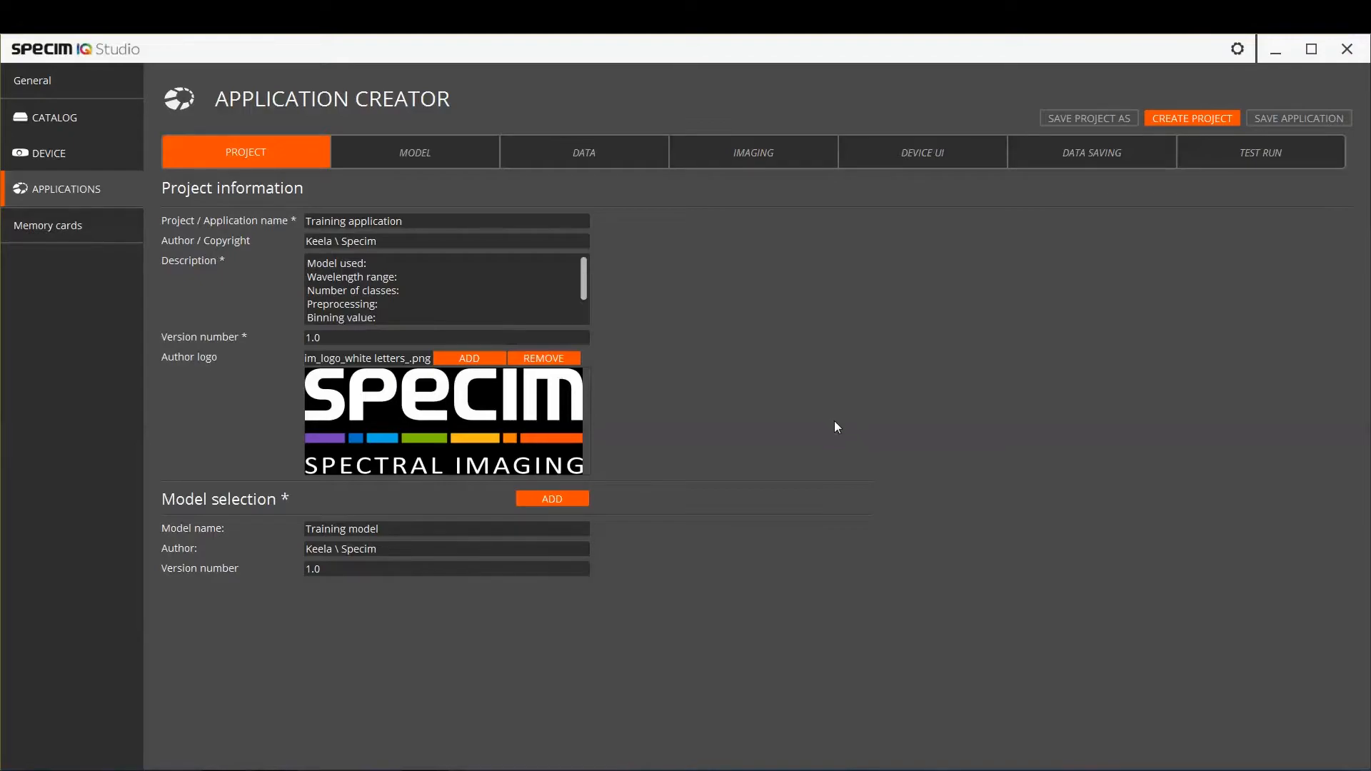
pyautogui.click(1168, 123)
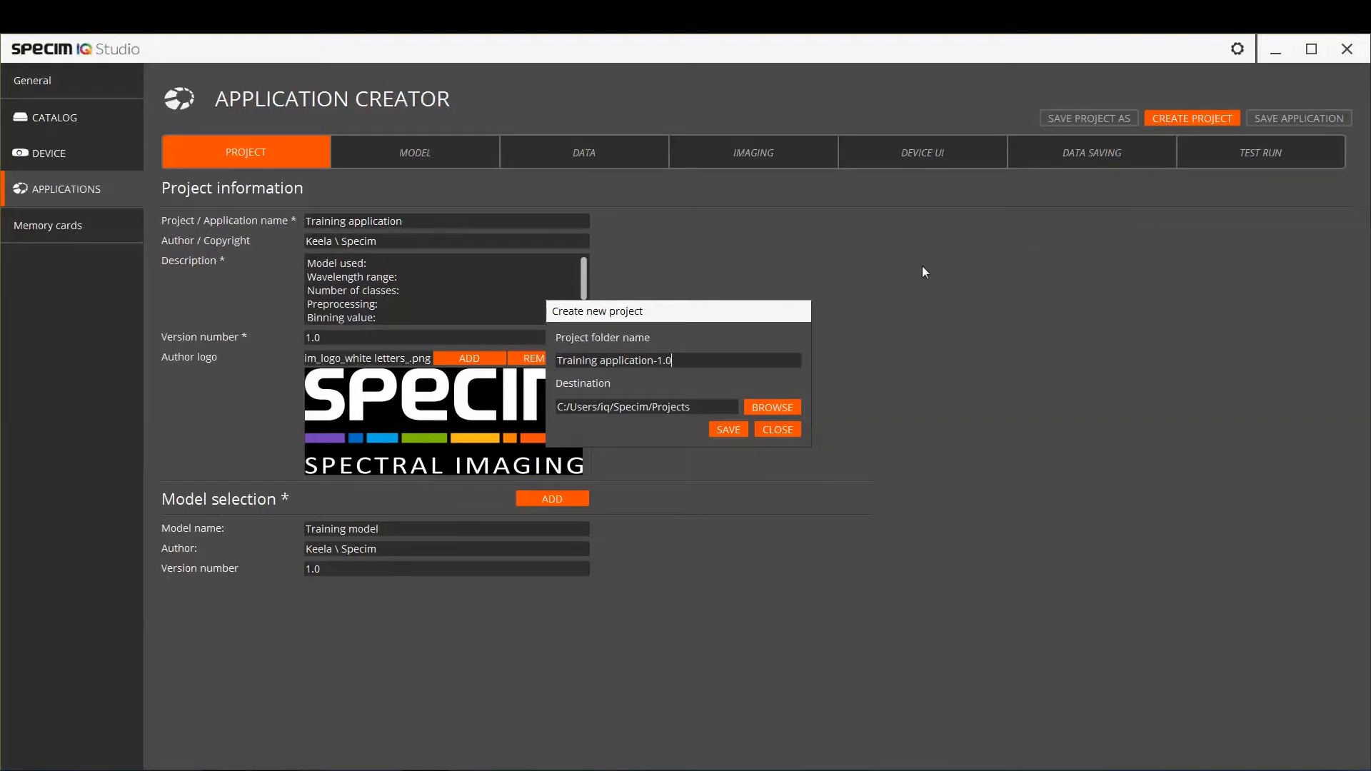
pyautogui.click(730, 433)
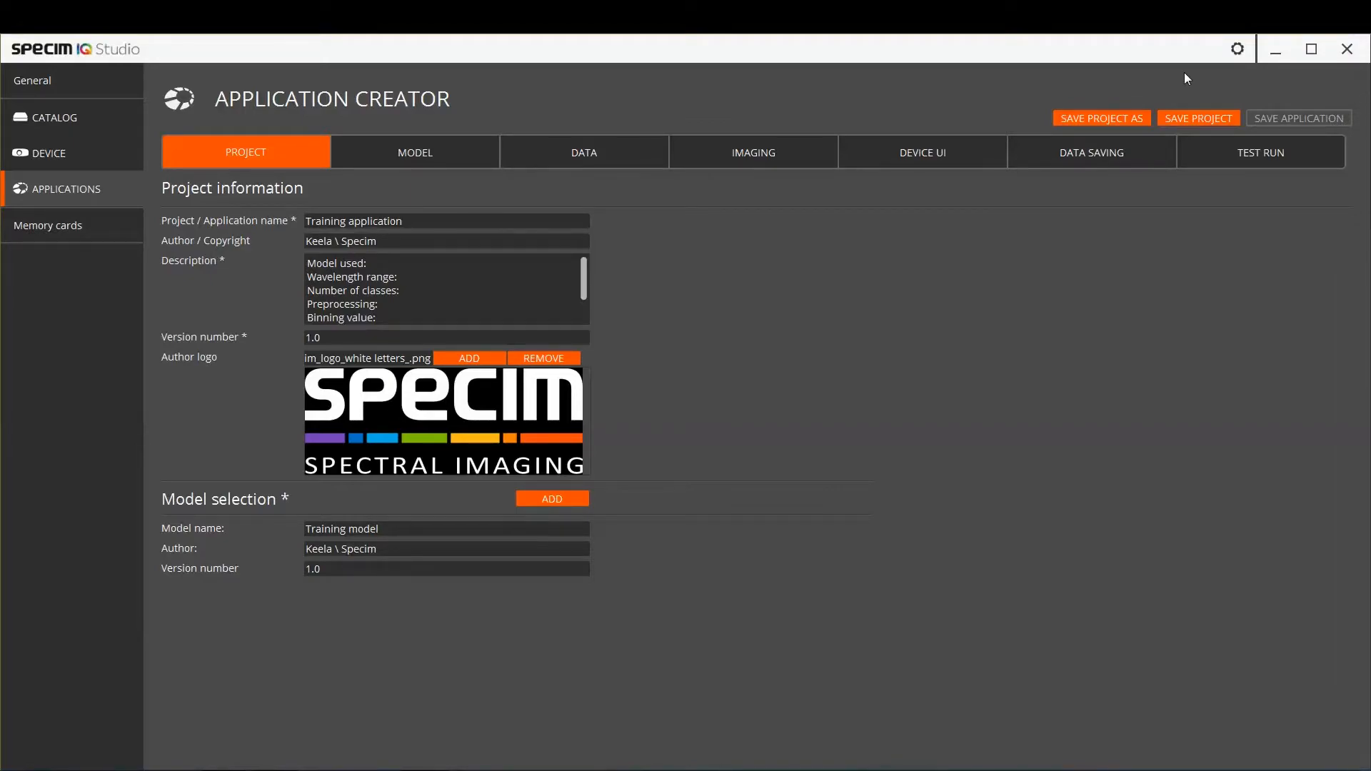
# In the model's active class selection, set the position of the combined all-classes result to First and save the project
pyautogui.click(408, 146)
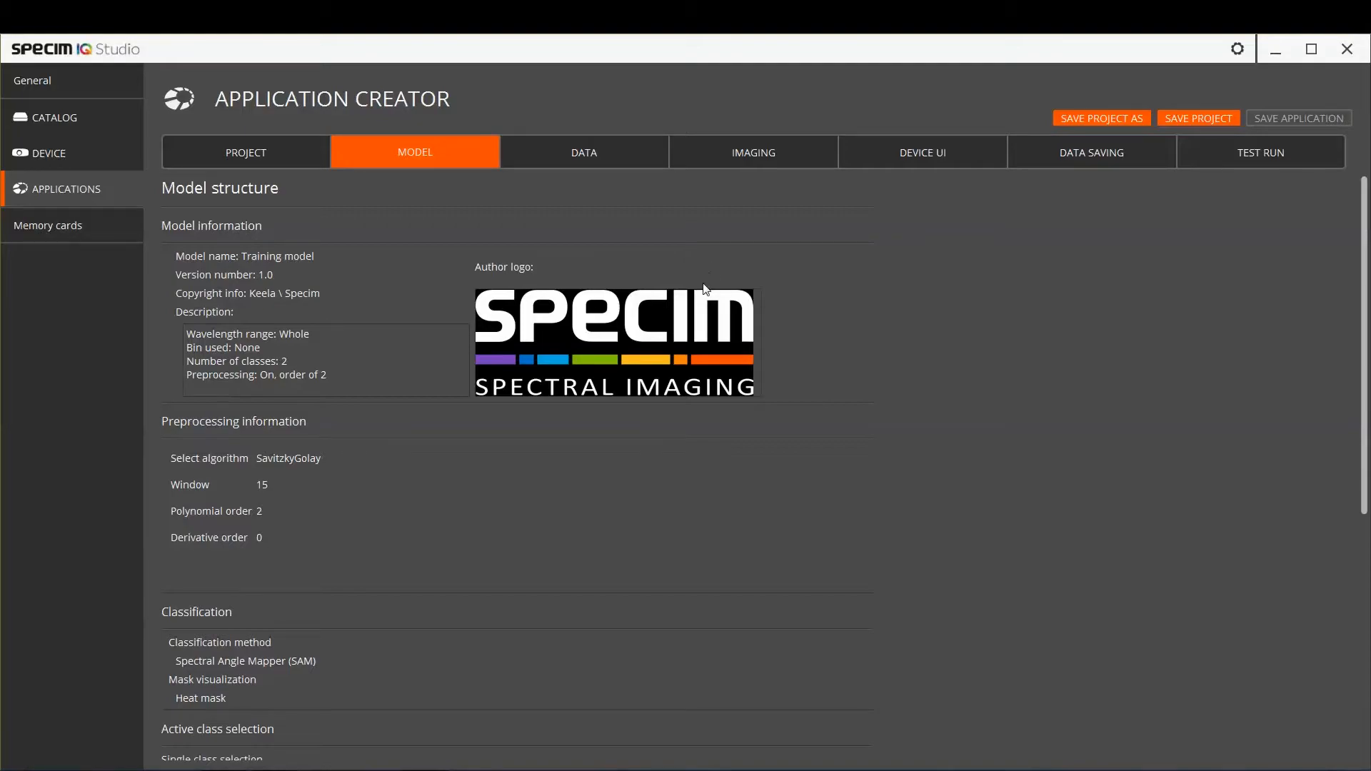
pyautogui.scroll(-3, 707, 278)
pyautogui.scroll(-1, 704, 289)
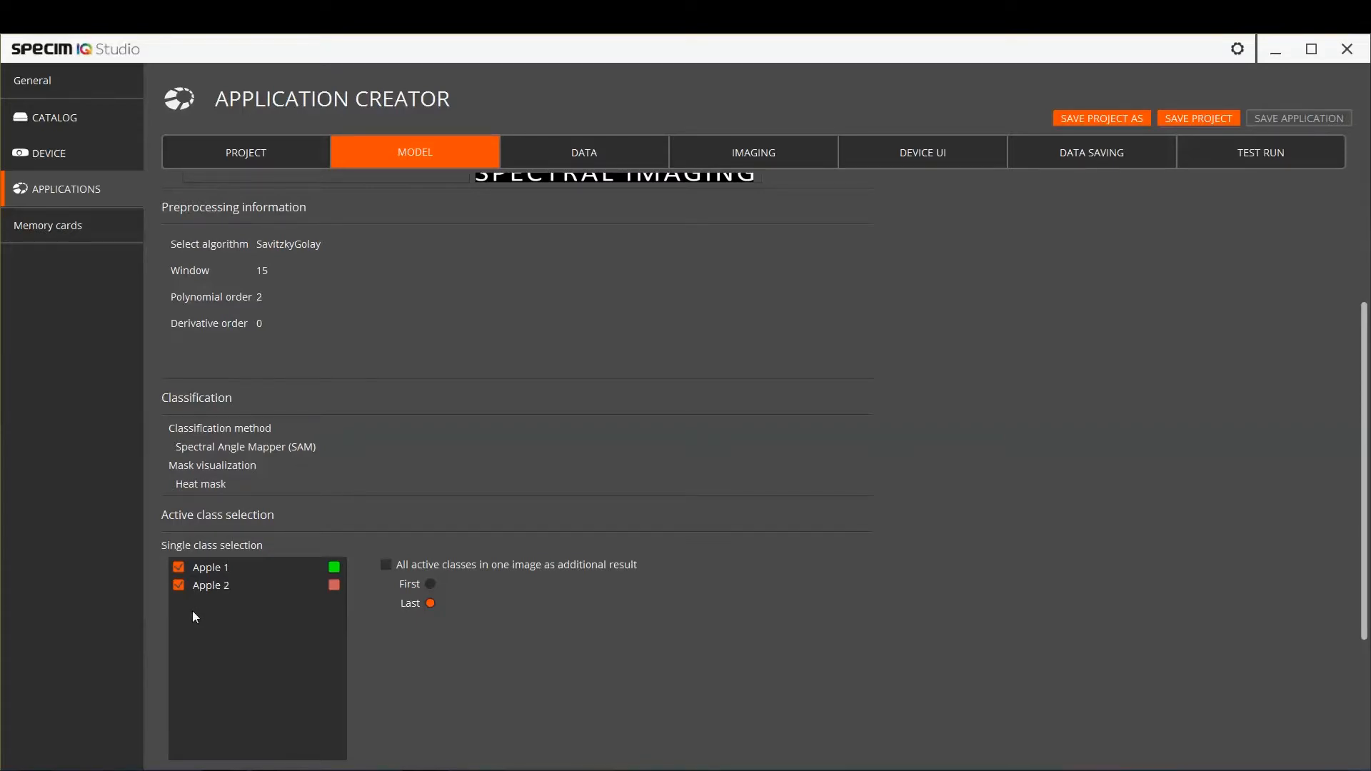
pyautogui.click(180, 568)
pyautogui.click(386, 565)
pyautogui.scroll(-3, 525, 585)
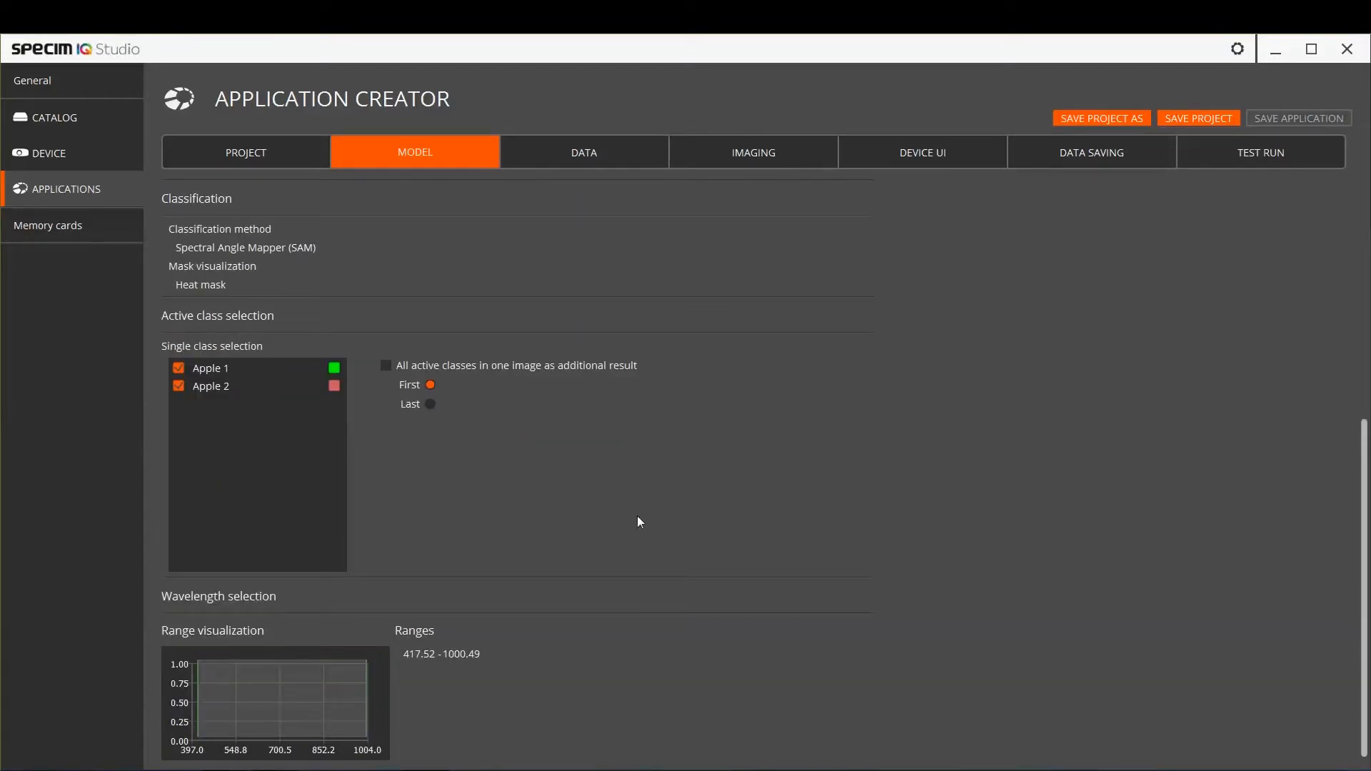
pyautogui.scroll(6, 651, 531)
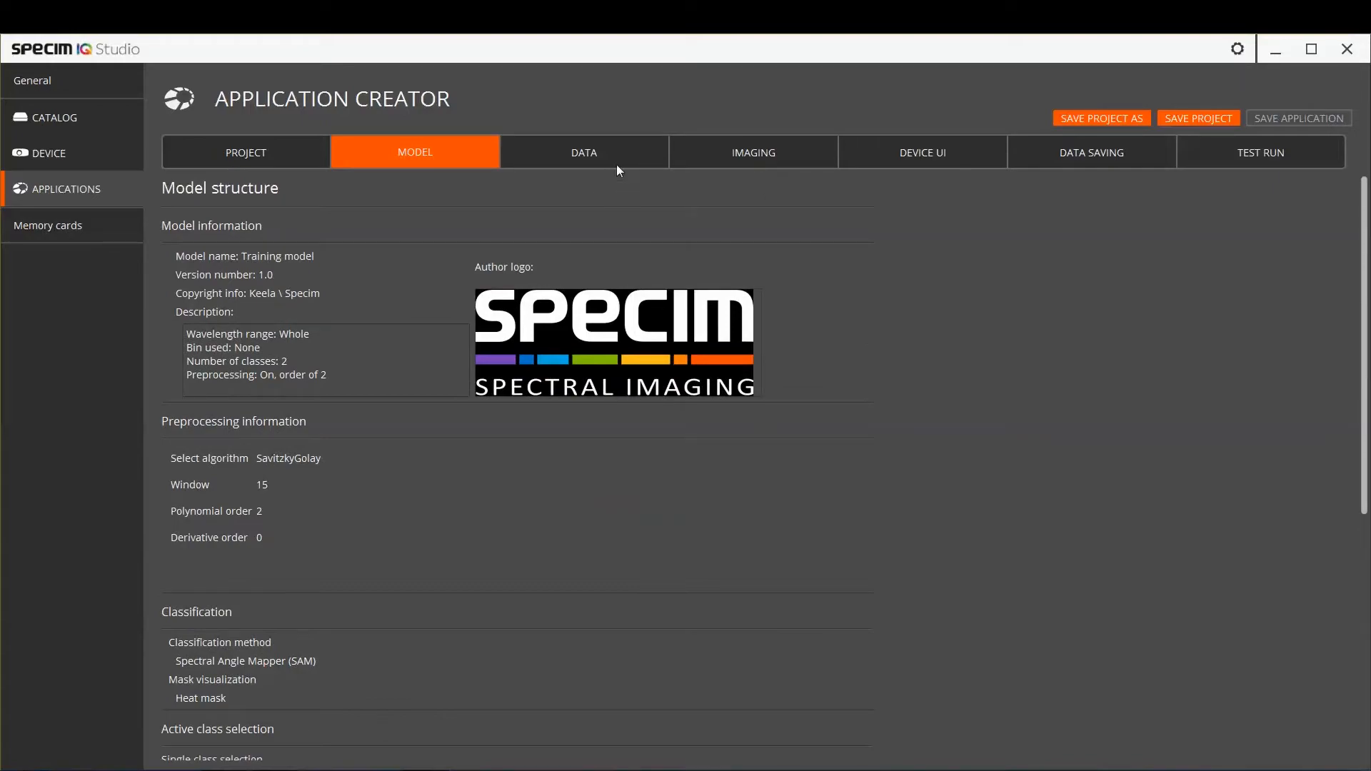
pyautogui.click(1166, 119)
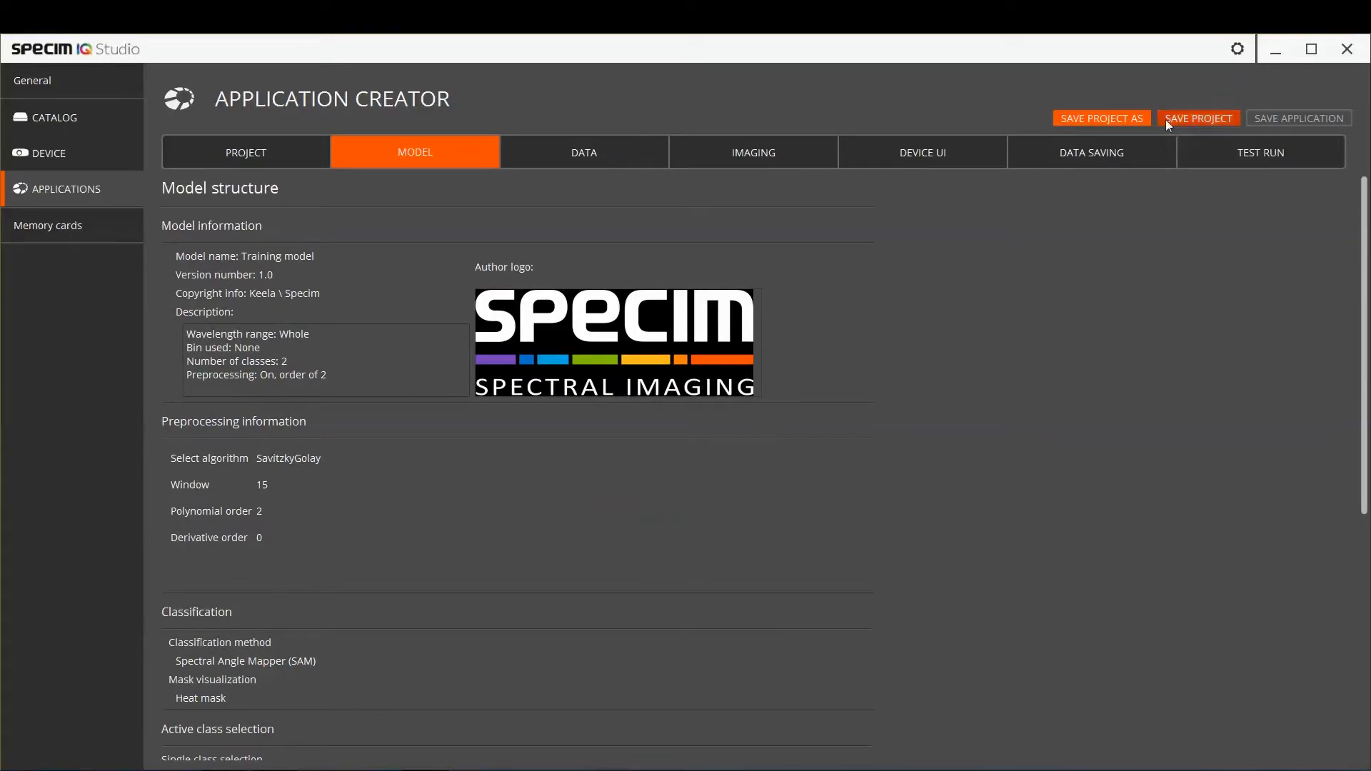
# Load dataset 2017-08-15_003 from the Apples catalog as the application's training dataset
pyautogui.click(596, 152)
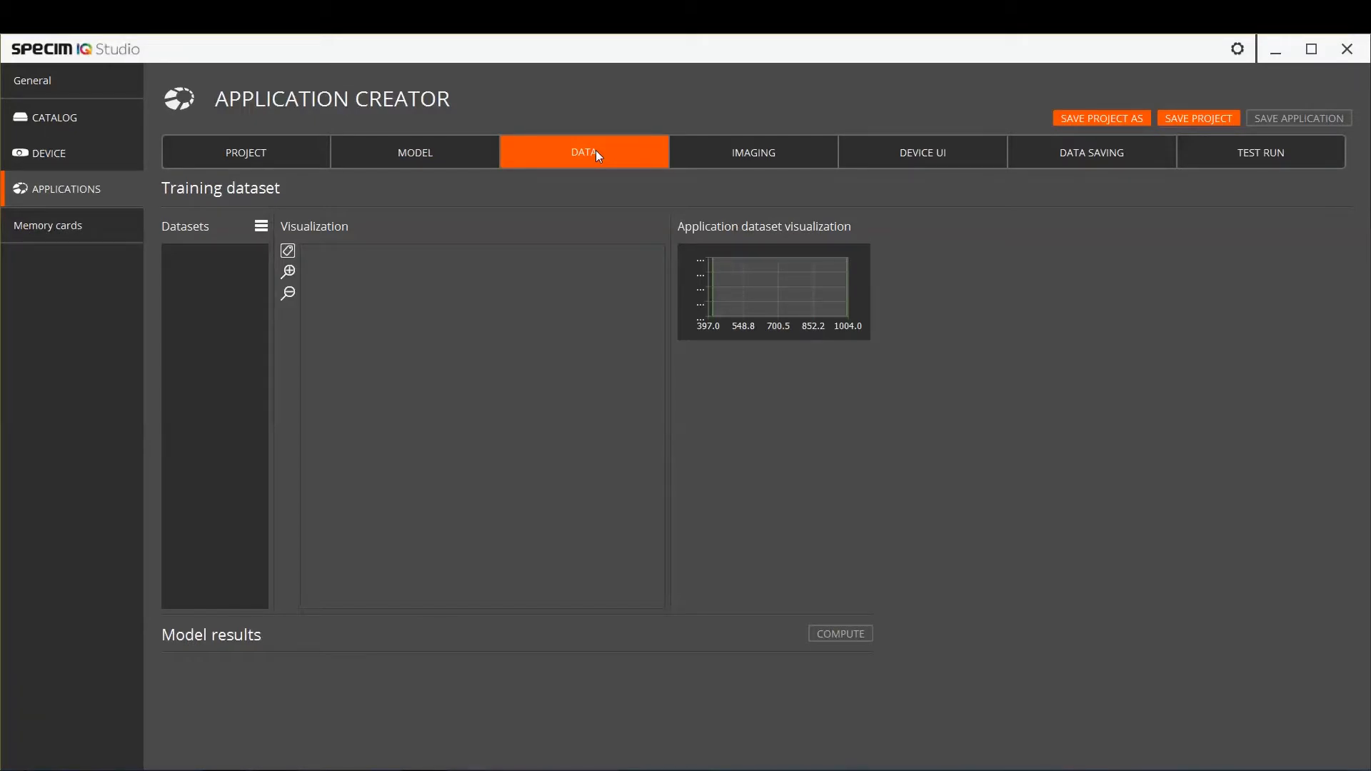
pyautogui.click(260, 227)
pyautogui.click(280, 244)
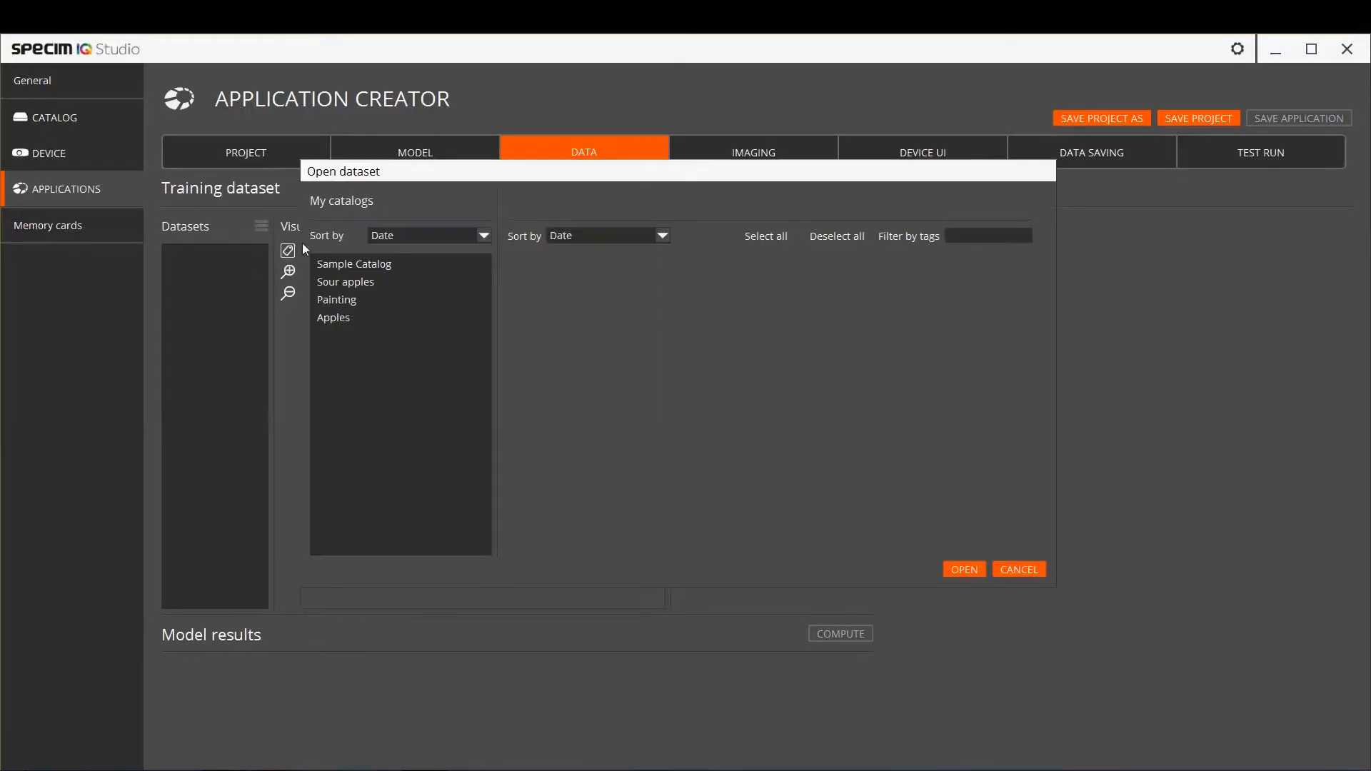
pyautogui.click(342, 322)
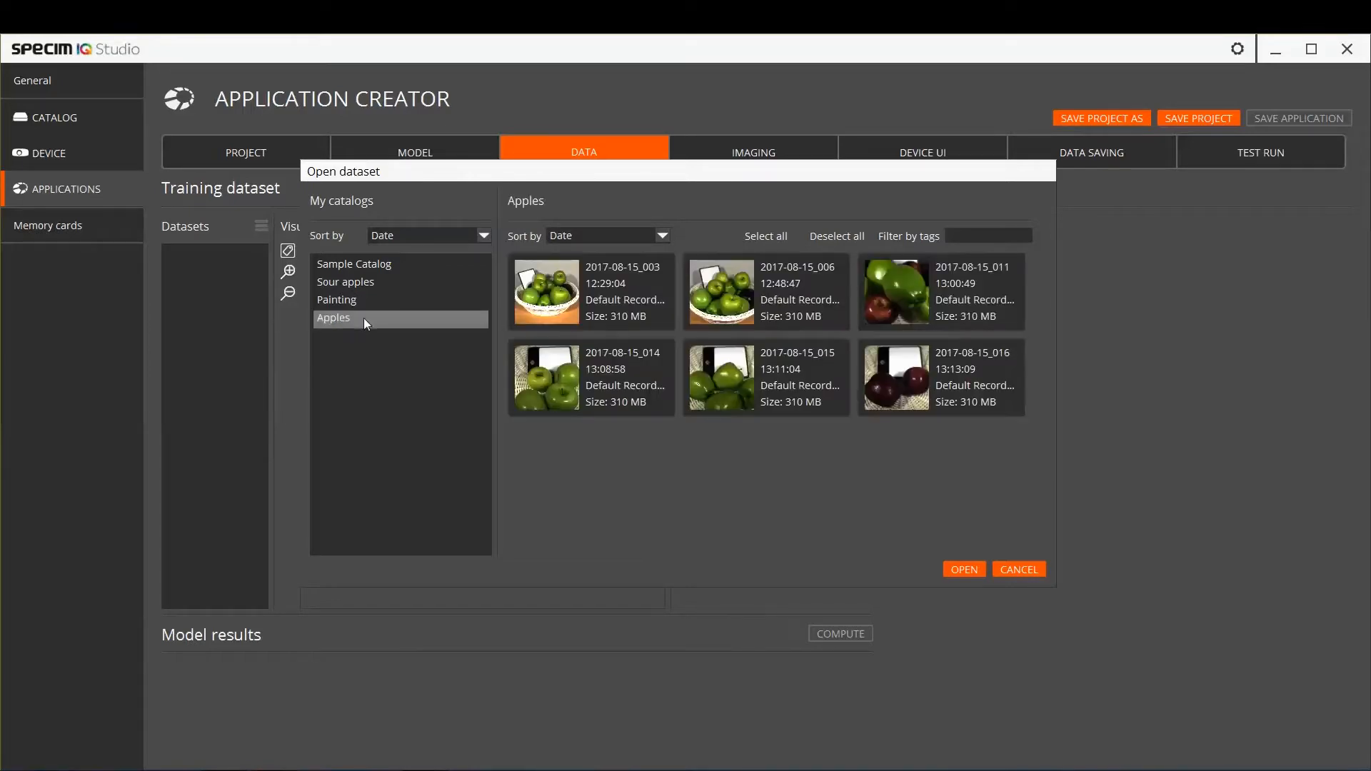
pyautogui.click(612, 281)
pyautogui.click(965, 569)
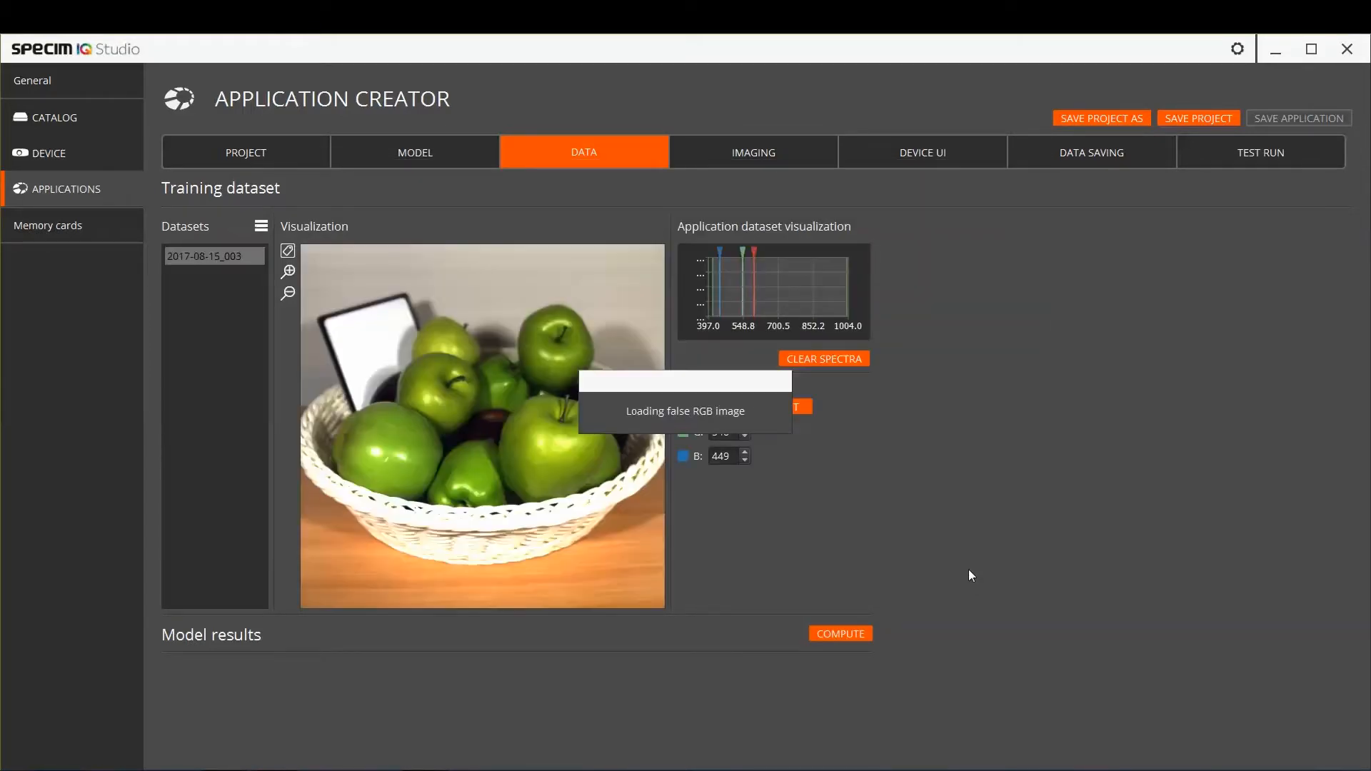
pyautogui.click(205, 254)
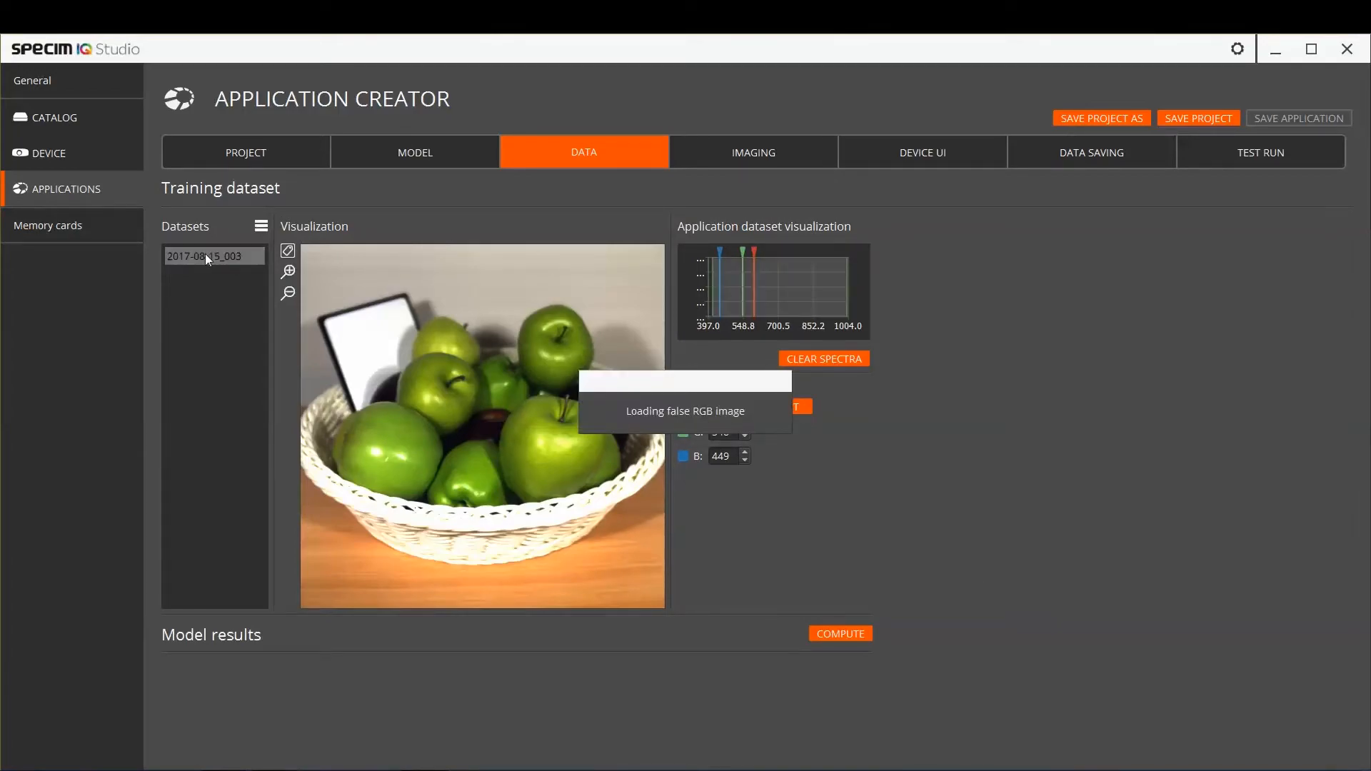
# Compute the model results for the loaded dataset and examine the Apple 1 and Apple 2 class images
pyautogui.click(857, 635)
pyautogui.scroll(-2, 585, 633)
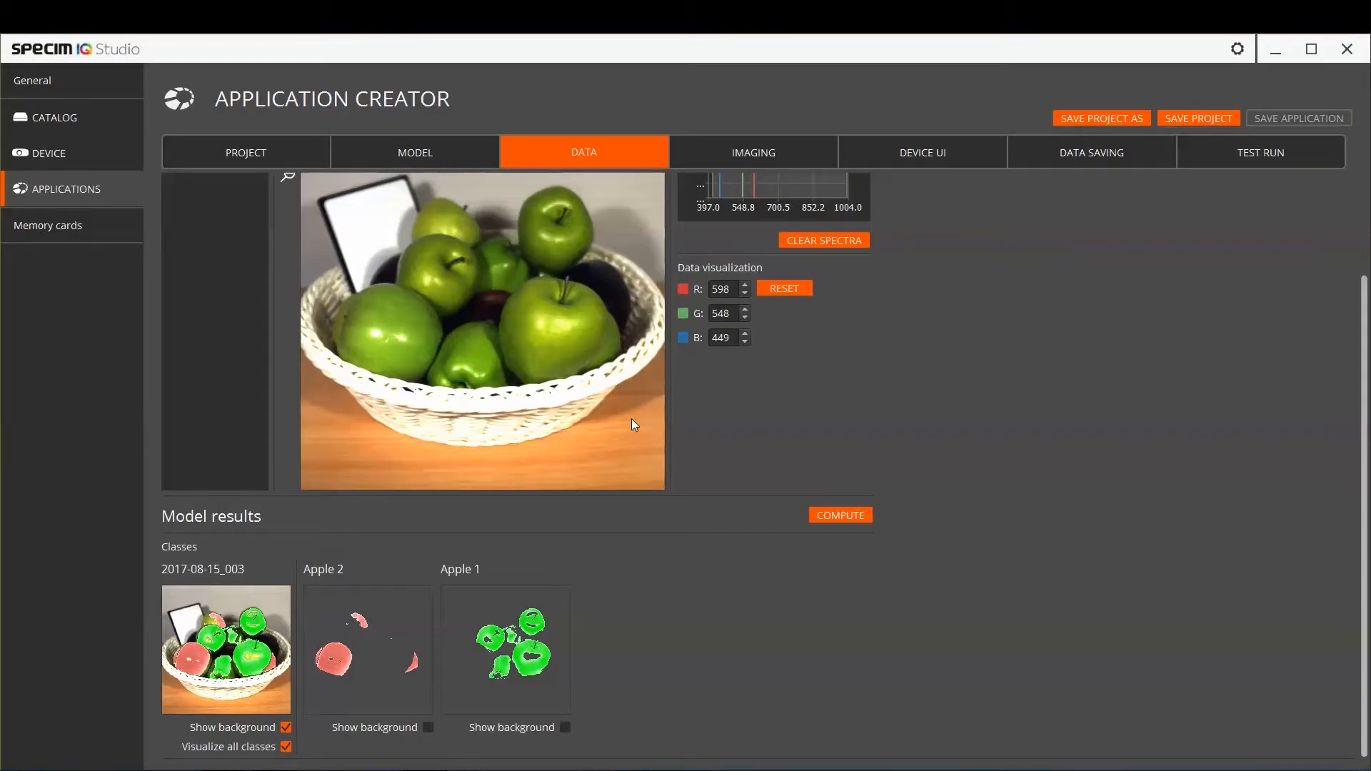
pyautogui.scroll(2, 768, 434)
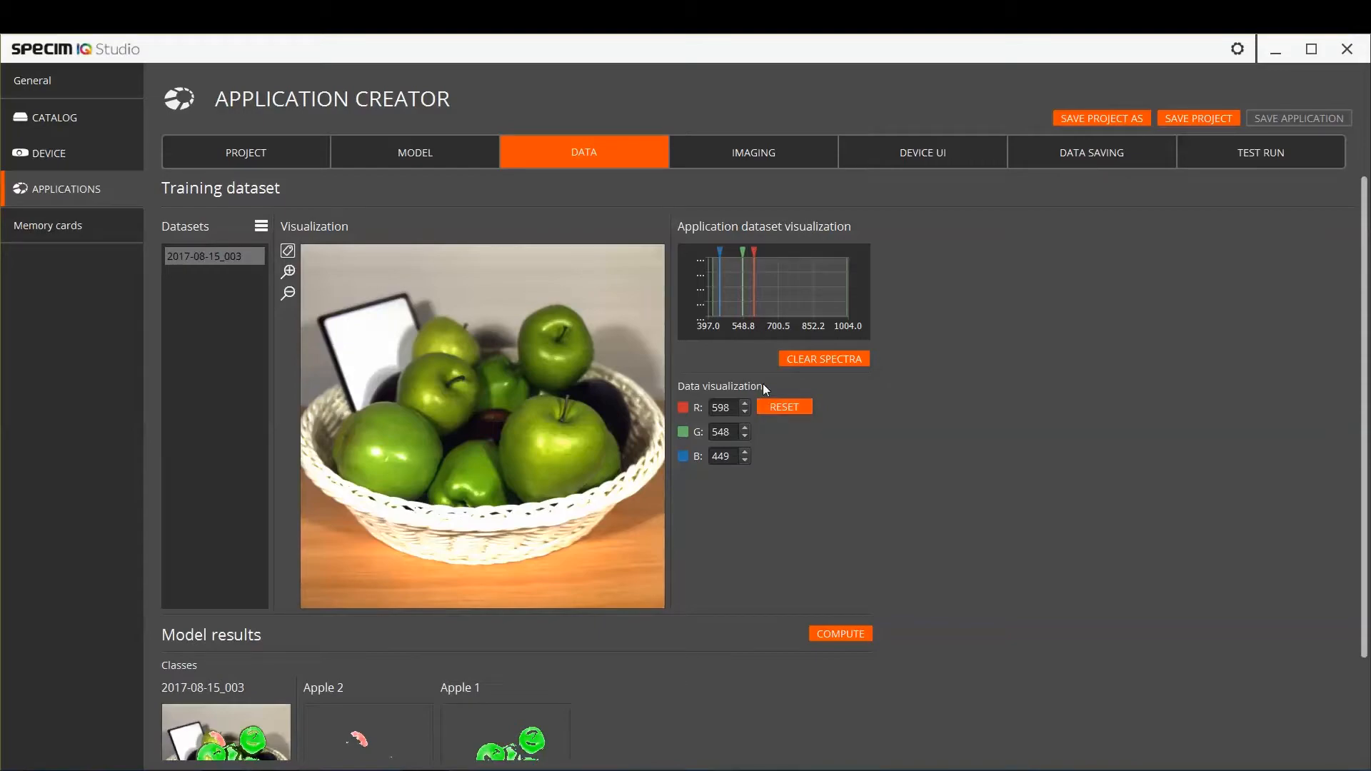
# Try visualization bands of R 528, G 844 and B 595 on the dataset graph, and reset them
pyautogui.moveTo(754, 247); pyautogui.dragTo(811, 252)
pyautogui.click(745, 250)
pyautogui.moveTo(723, 250)
pyautogui.mouseDown()
pyautogui.moveTo(757, 250)
pyautogui.moveTo(738, 250)
pyautogui.mouseUp()
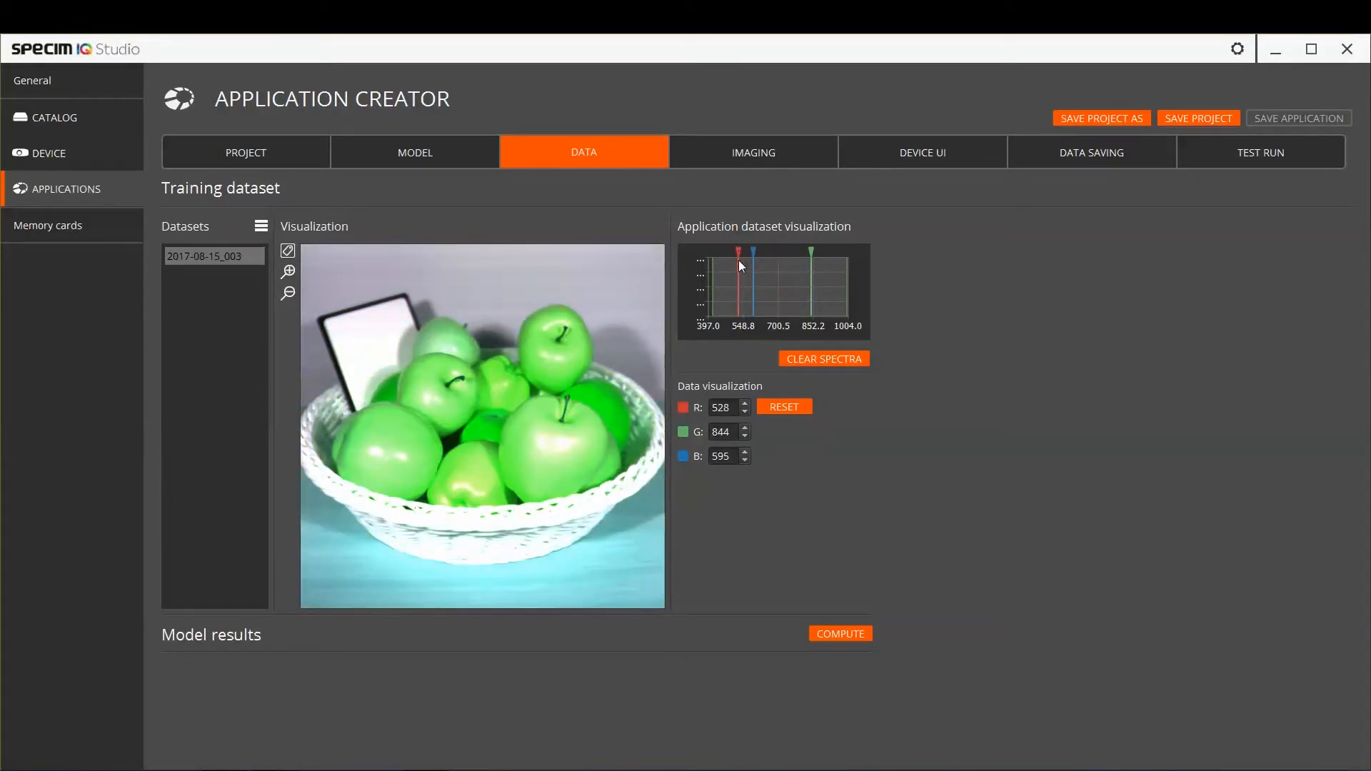
pyautogui.click(776, 409)
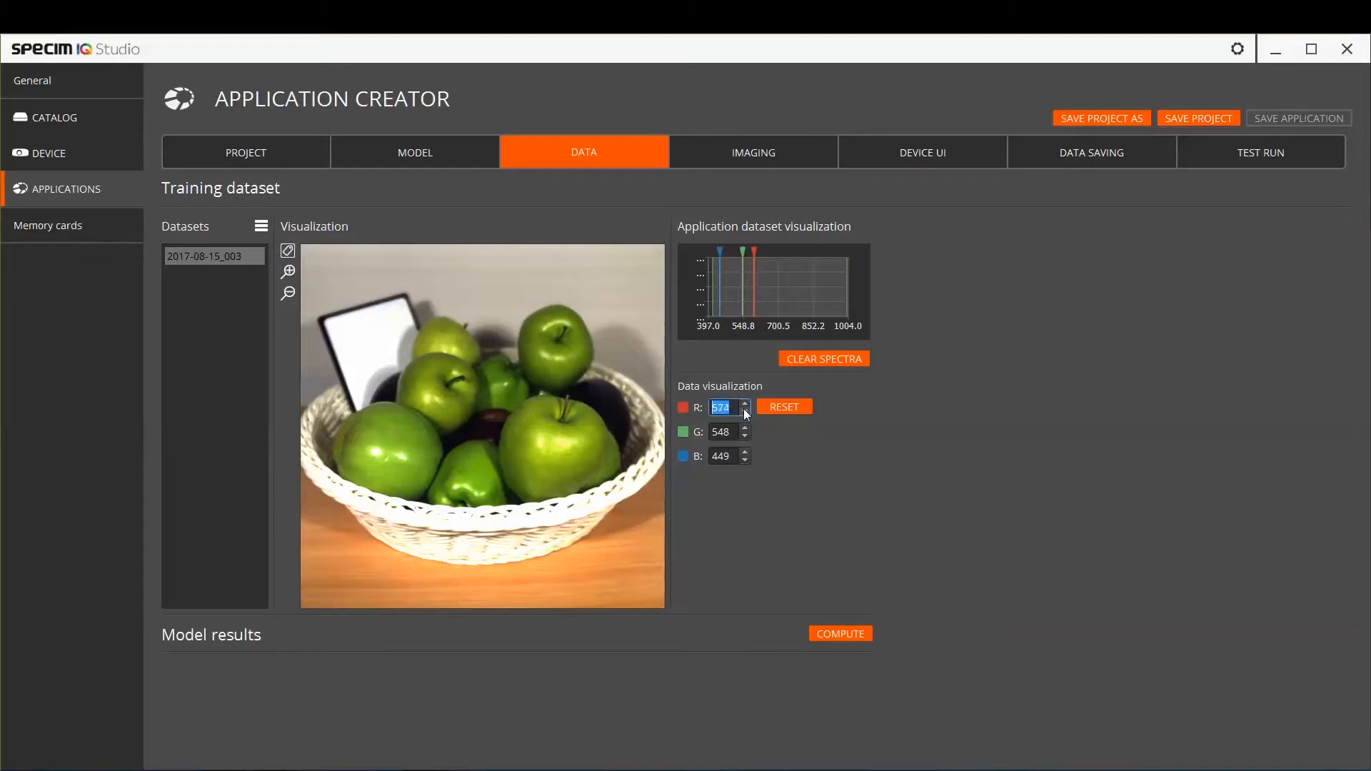
# Try numeric visualization bands of R 575 and G 519 for the dataset, and reset them
pyautogui.click(744, 407)
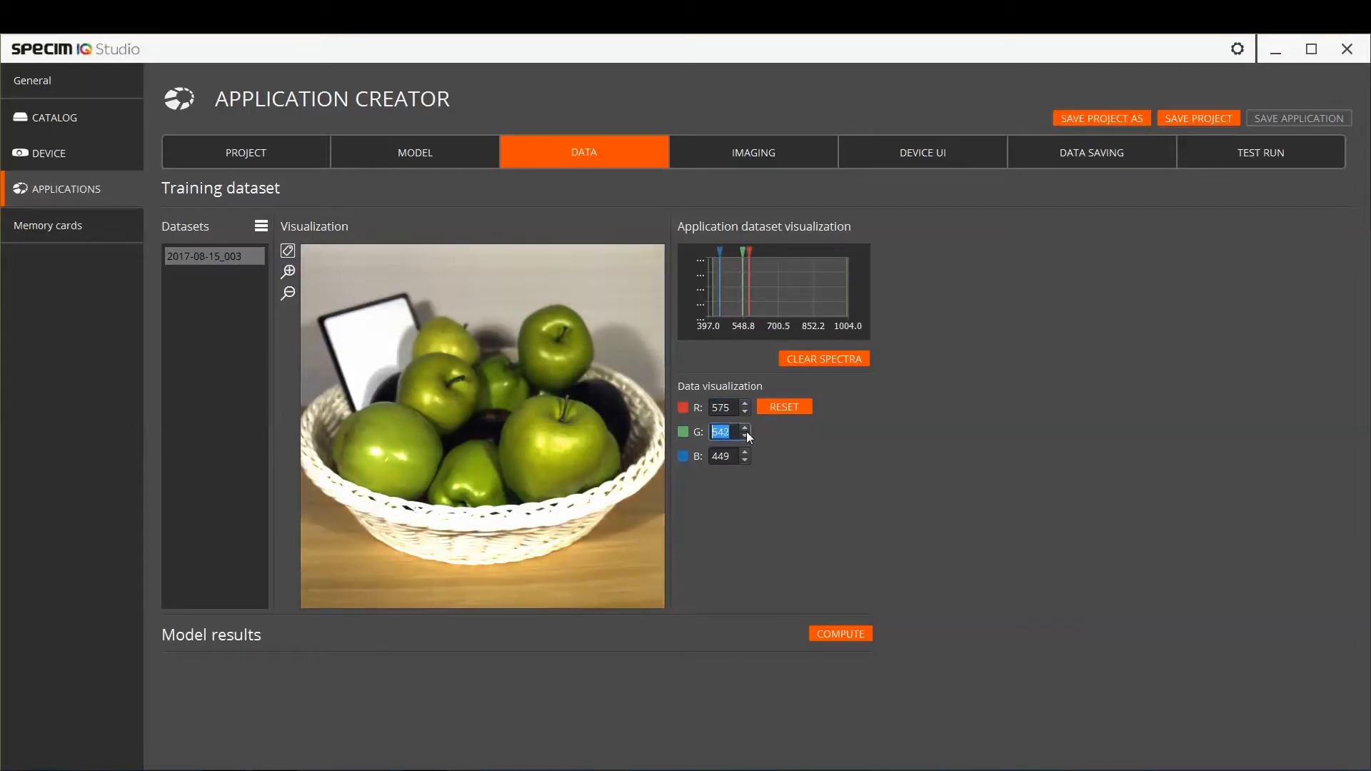
pyautogui.write('519')
pyautogui.press('Return')
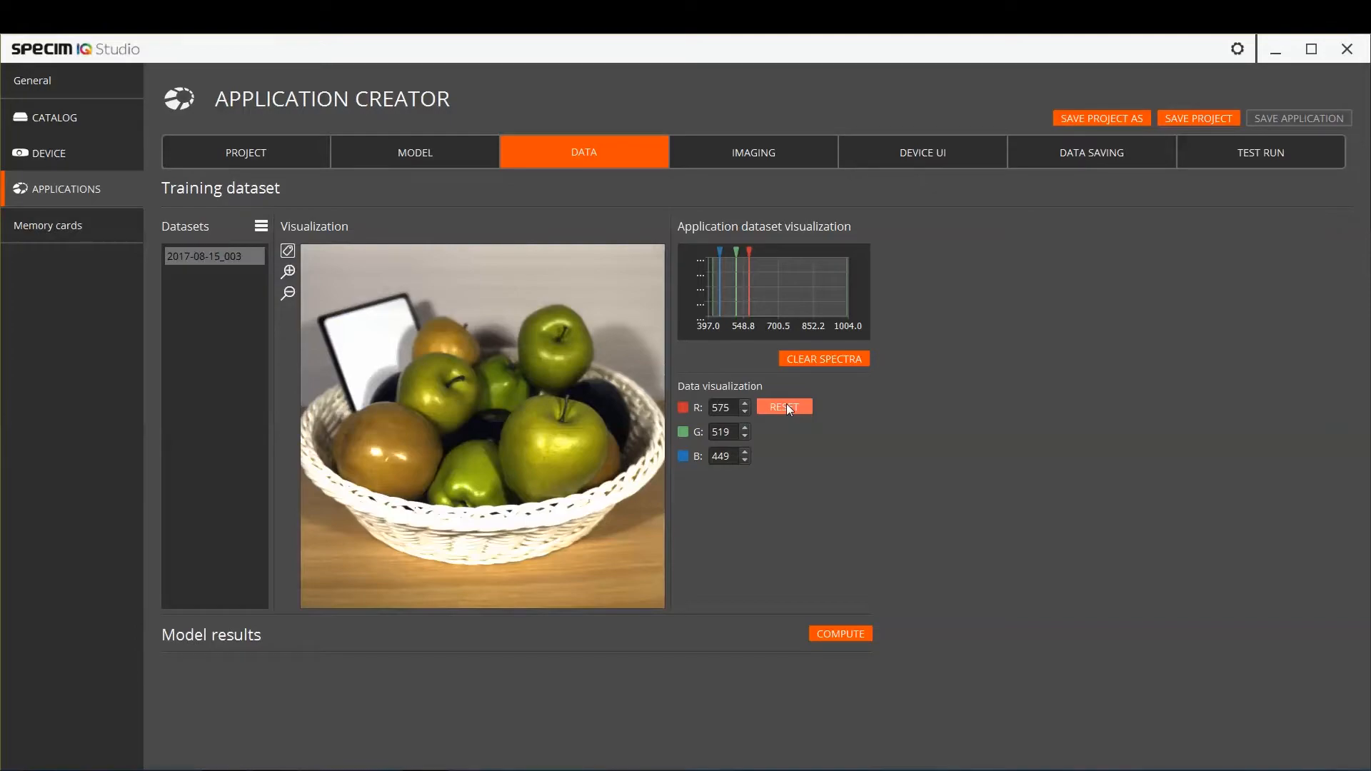
pyautogui.click(787, 406)
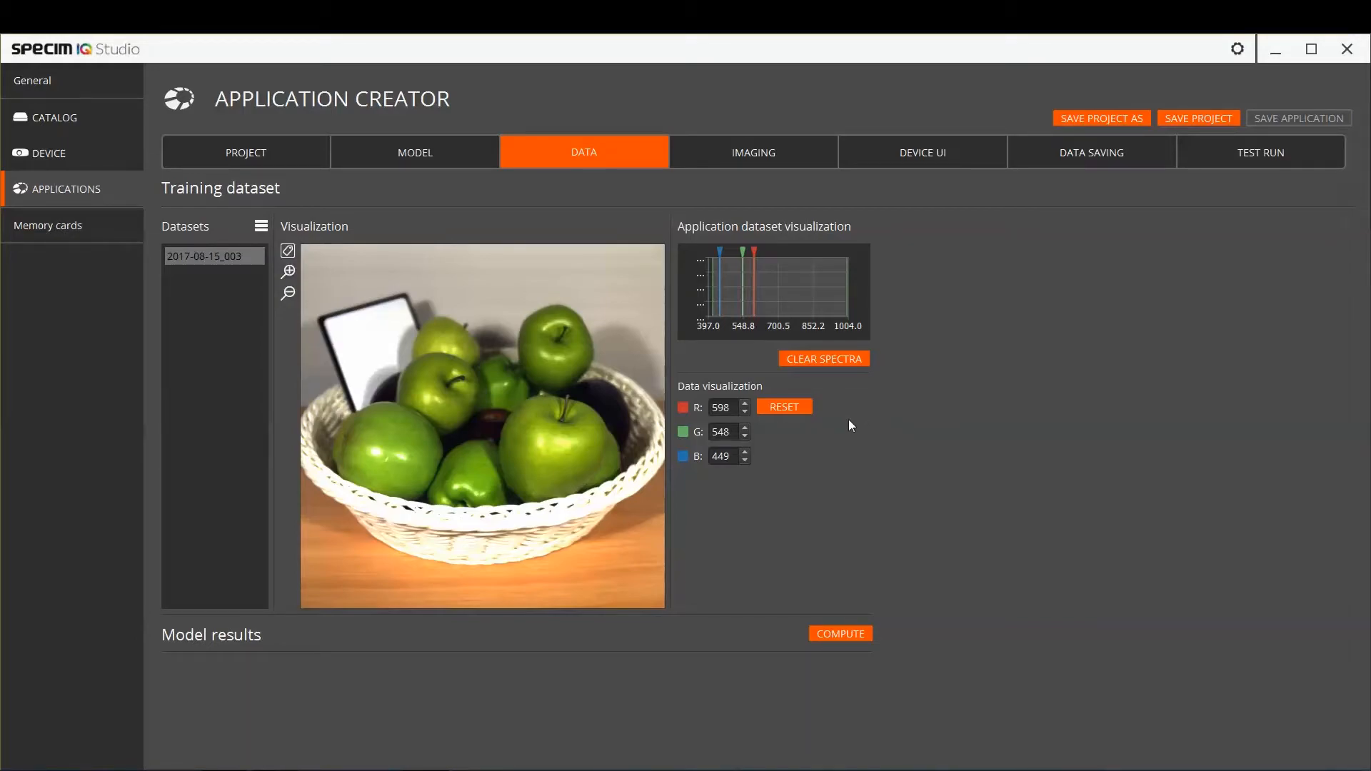
# Save the project with its dataset, and save it again after reviewing the device imaging settings for RAW data
pyautogui.click(1174, 116)
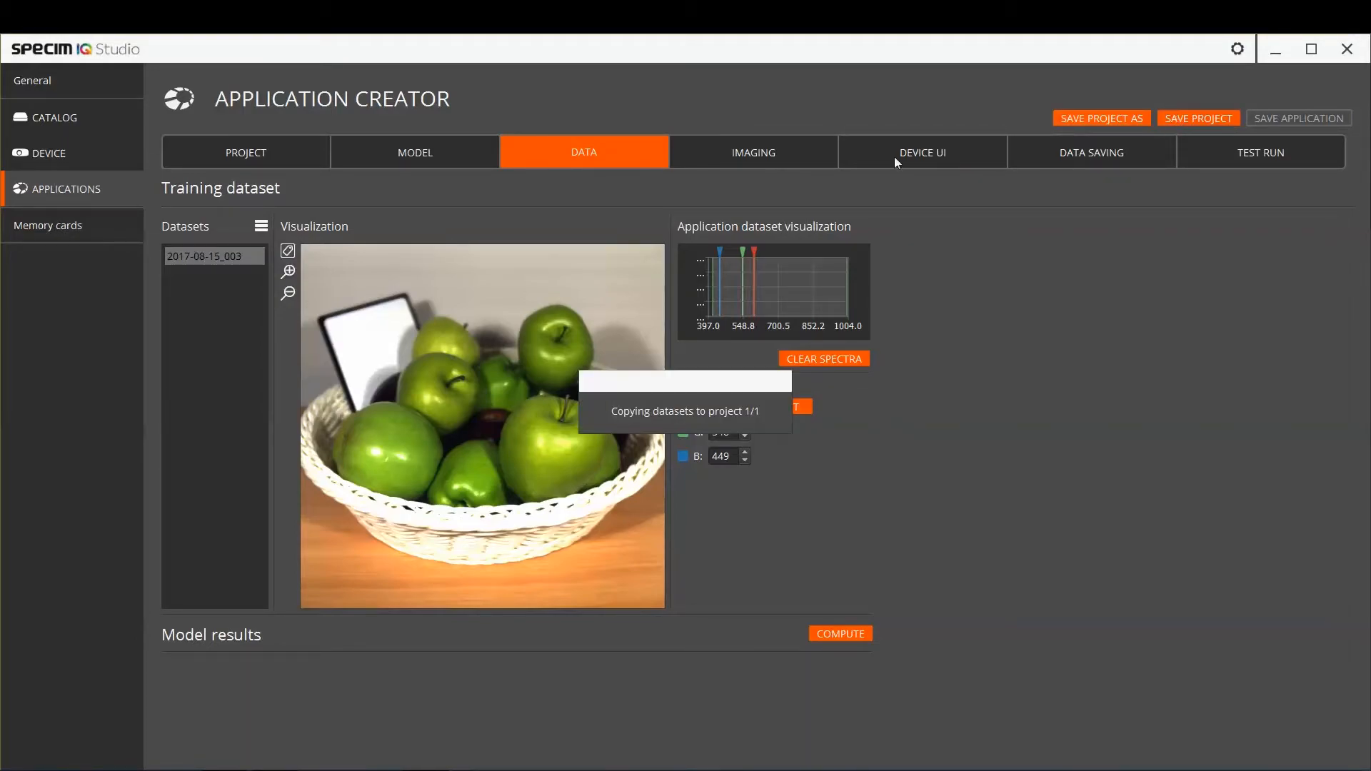
pyautogui.click(748, 154)
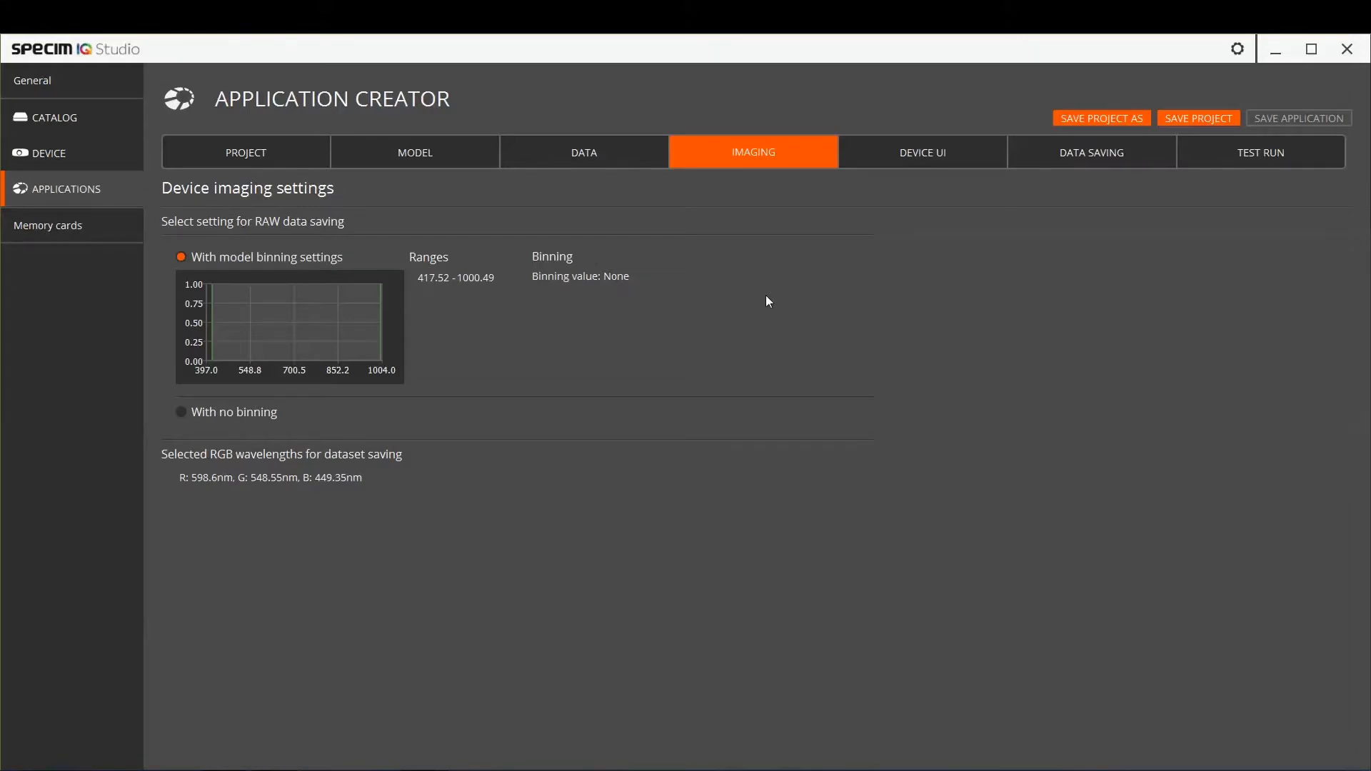
pyautogui.click(1216, 123)
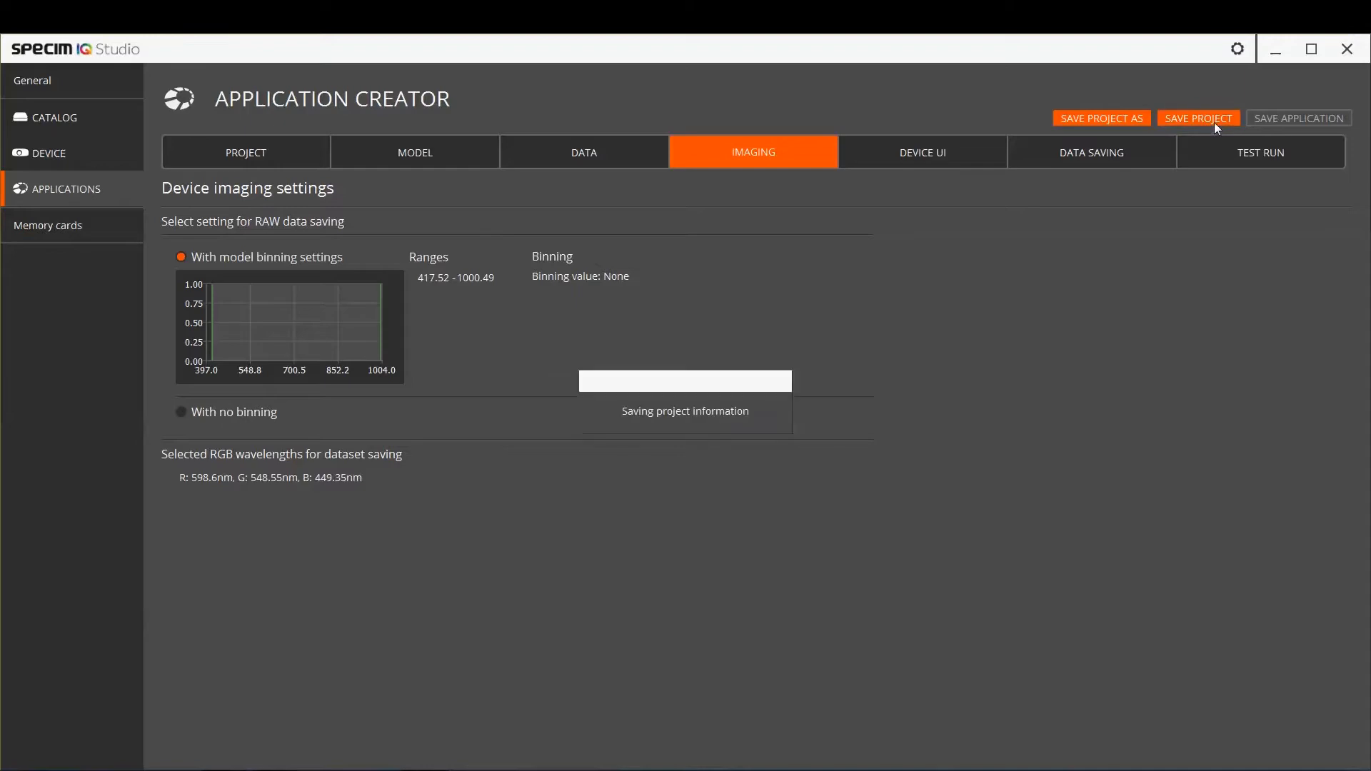
# In the device result visualization settings, change the Apple 2 class colour to light orange and open its enlarged preview
pyautogui.click(906, 156)
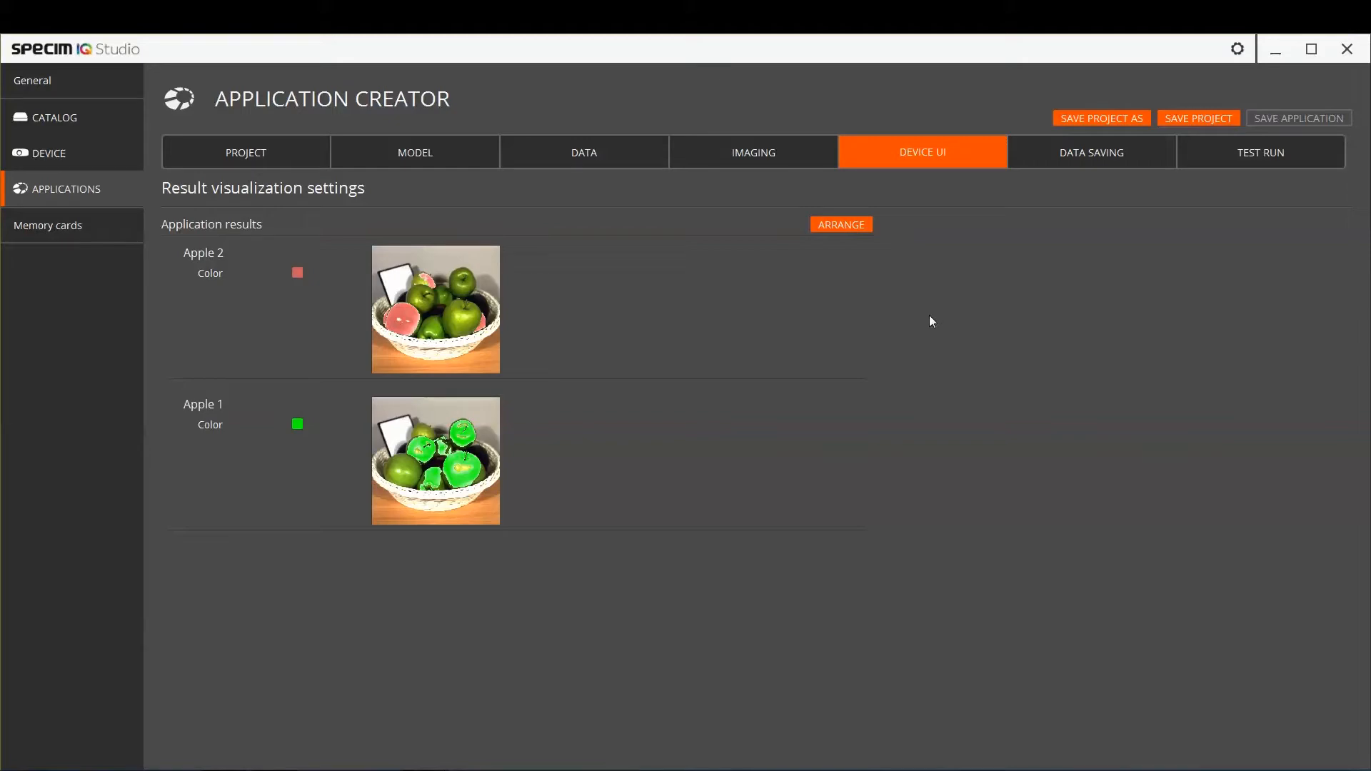
pyautogui.click(297, 271)
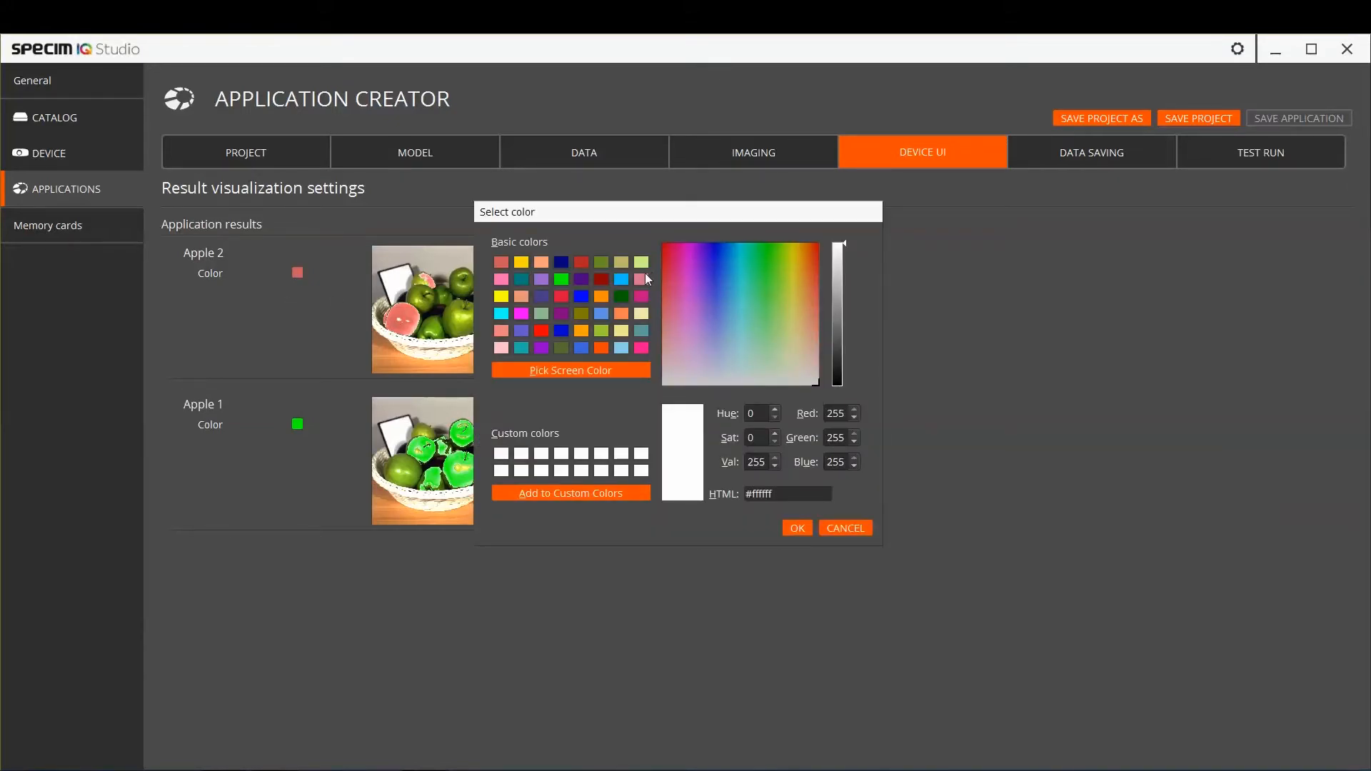
pyautogui.moveTo(684, 270); pyautogui.dragTo(802, 284)
pyautogui.click(799, 529)
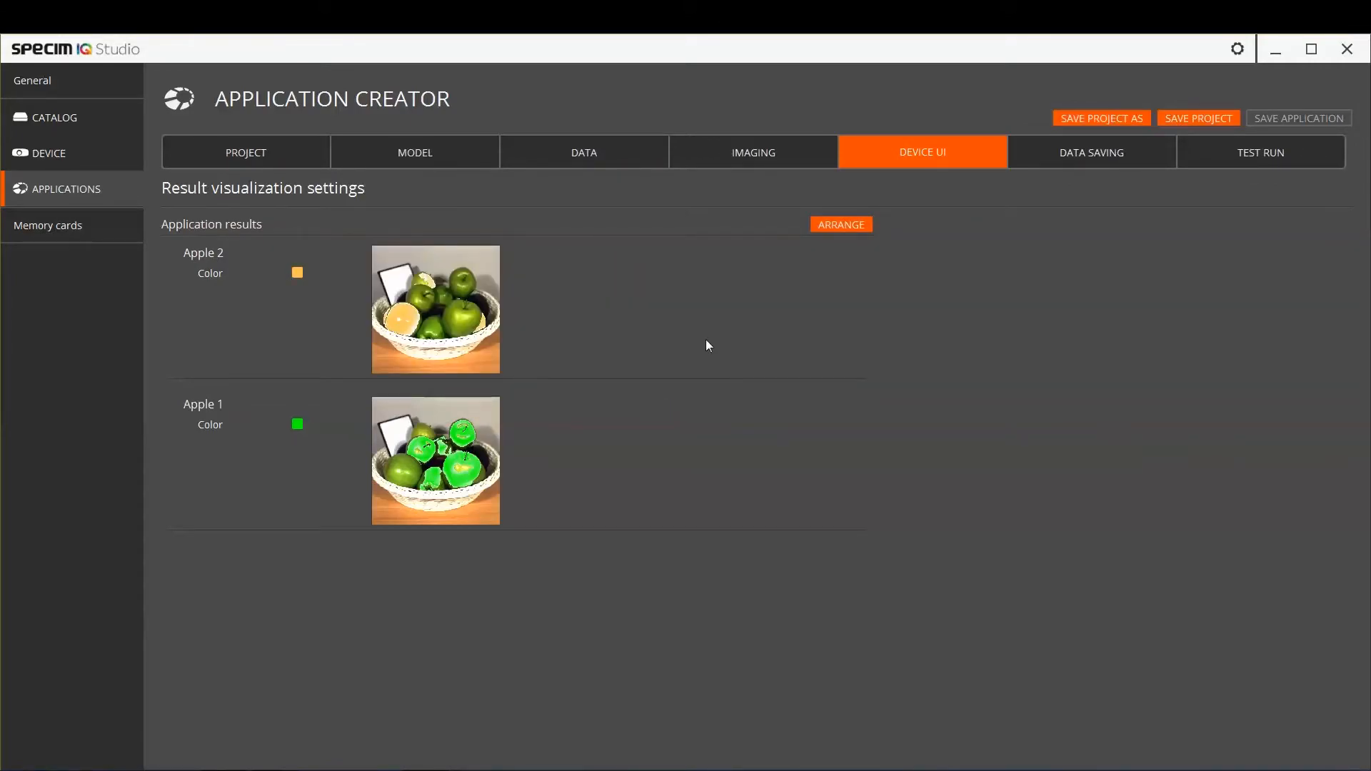
pyautogui.click(453, 309)
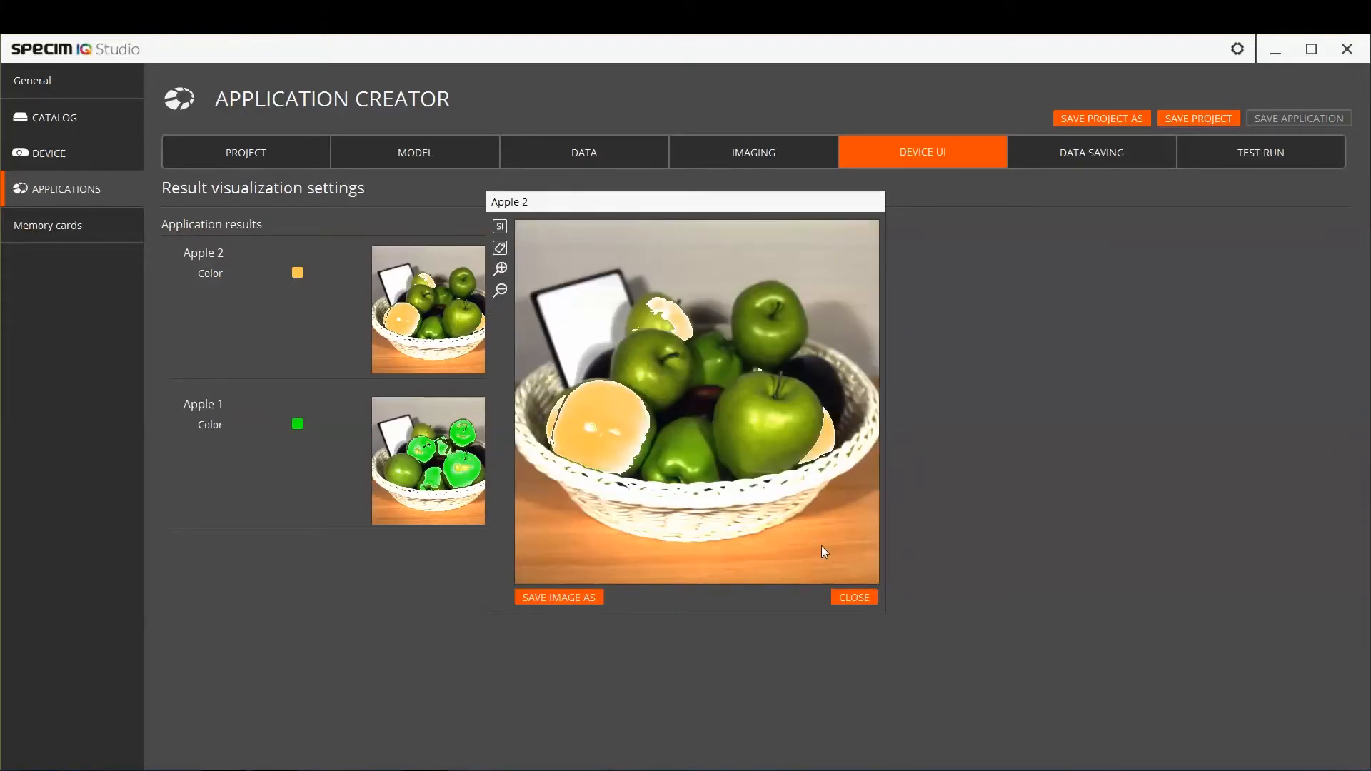
# Close the Apple 2 preview, and inspect the enlarged preview of the Apple 1 result before closing it
pyautogui.click(857, 604)
pyautogui.click(410, 448)
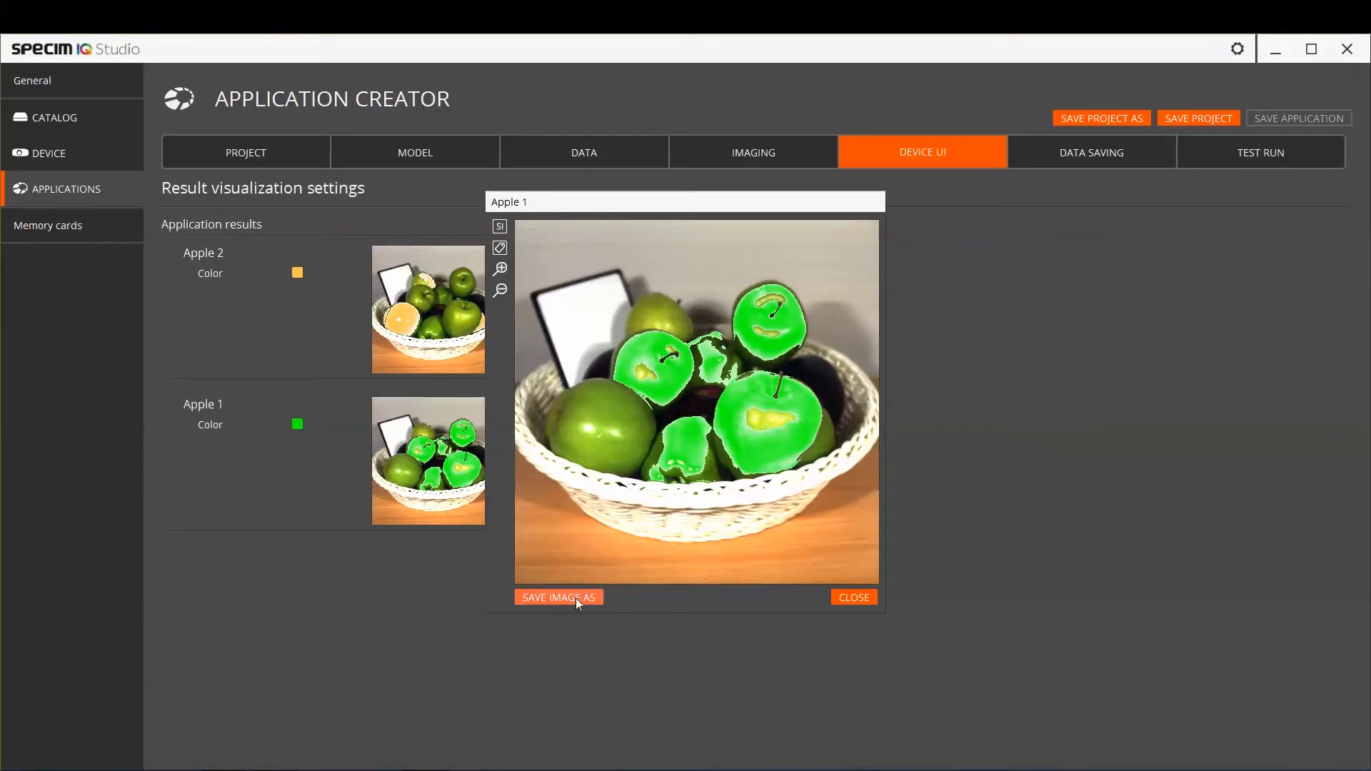
pyautogui.click(852, 601)
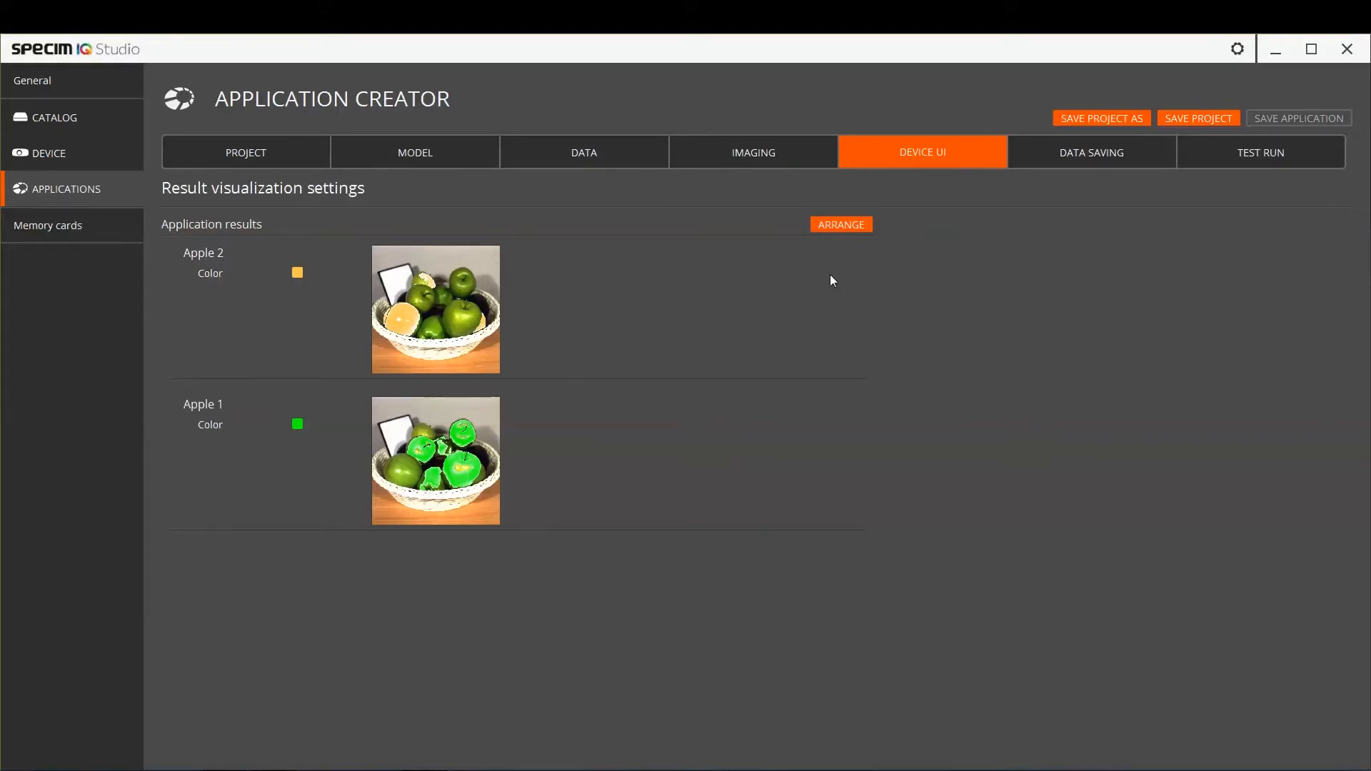
# Rearrange the application results so that Apple 1 comes before Apple 2, and save the project
pyautogui.click(840, 225)
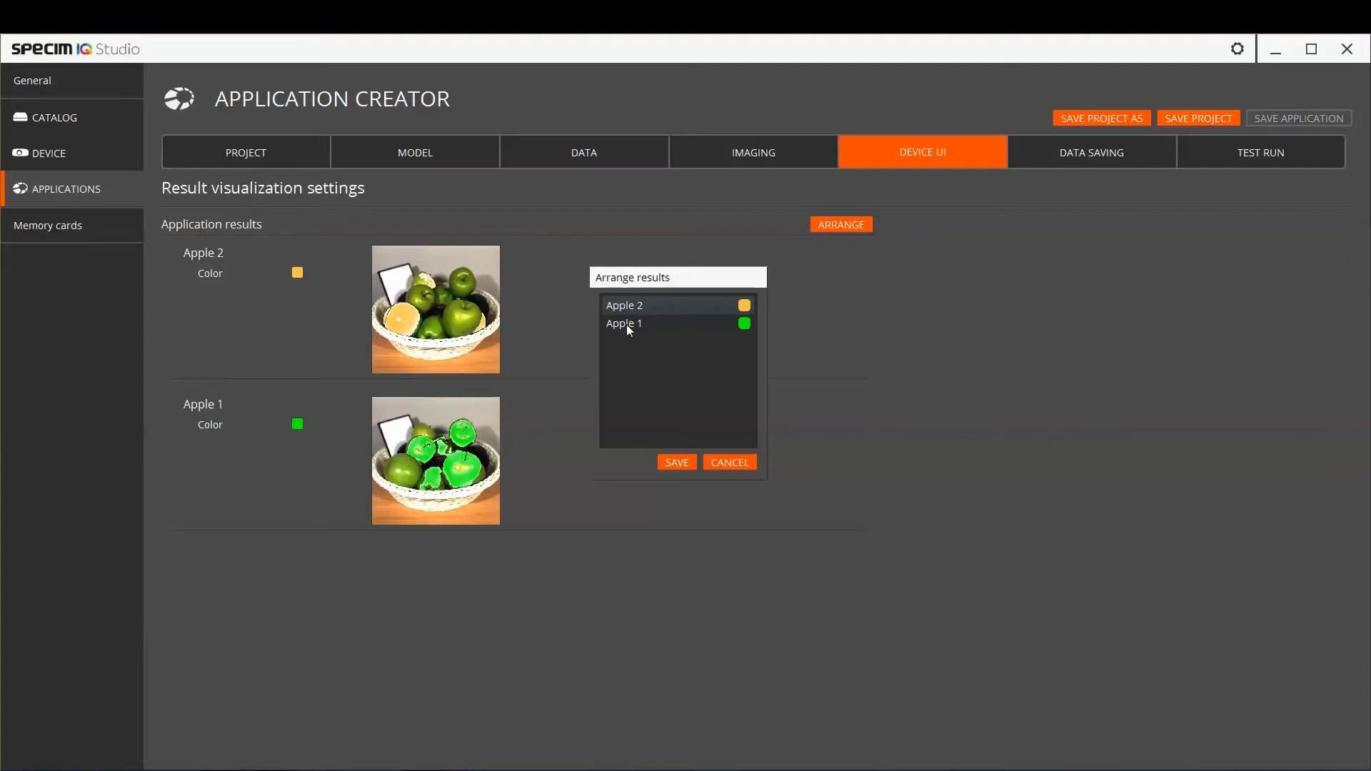
pyautogui.moveTo(627, 325); pyautogui.dragTo(635, 302)
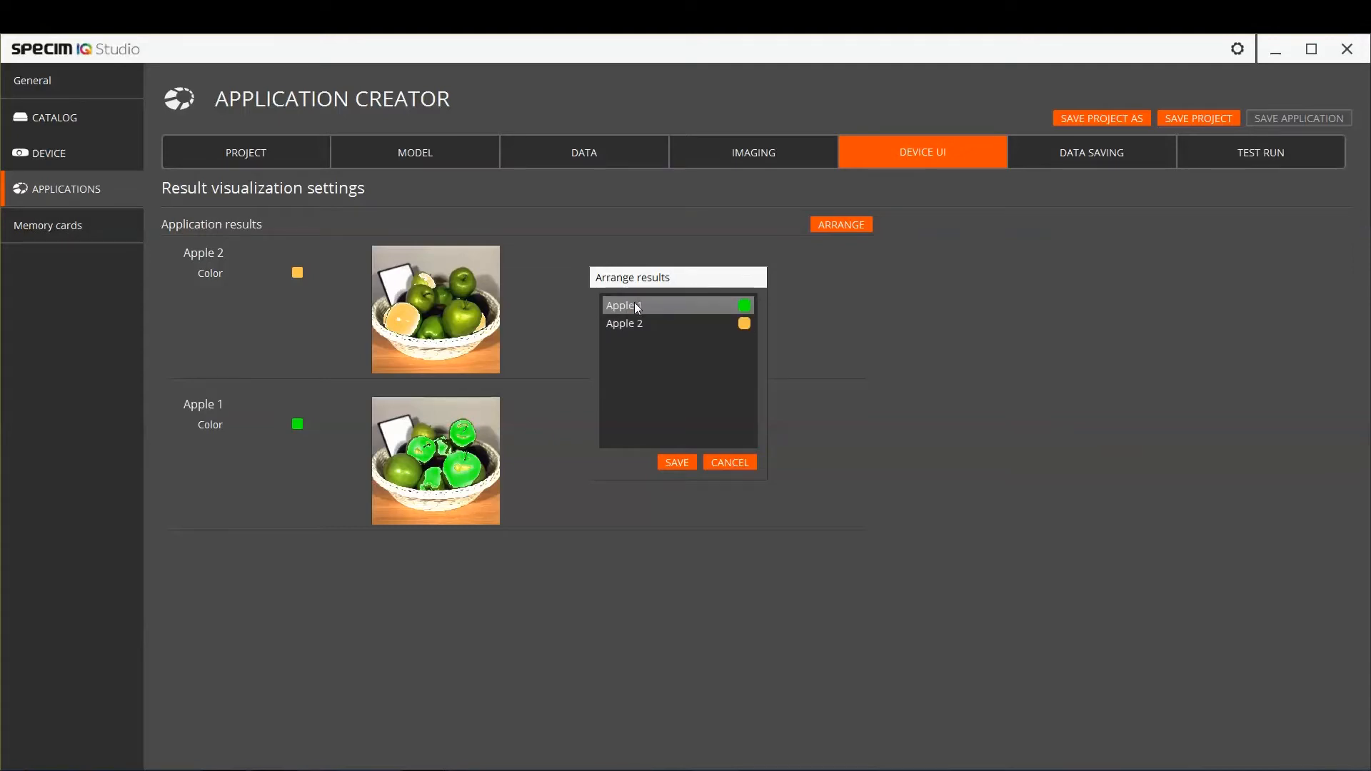
pyautogui.click(675, 463)
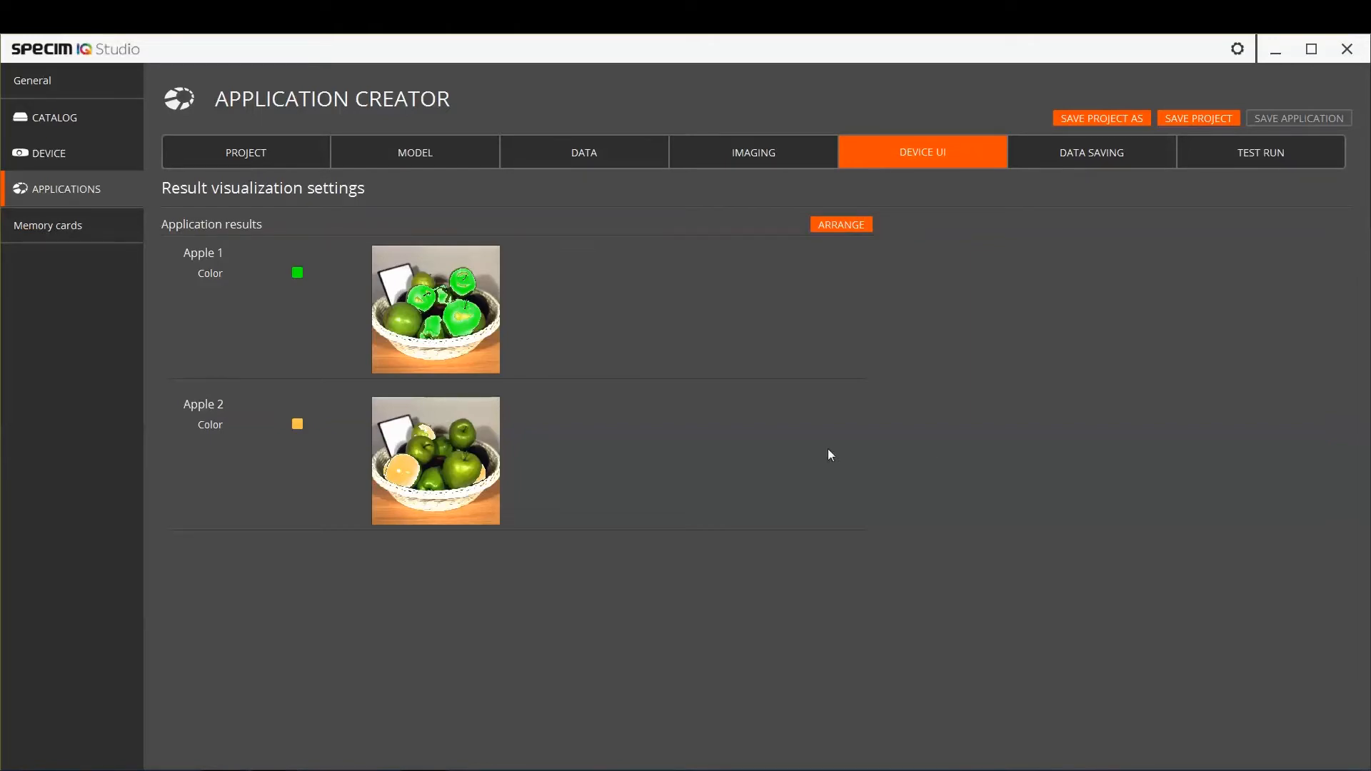
pyautogui.click(1194, 119)
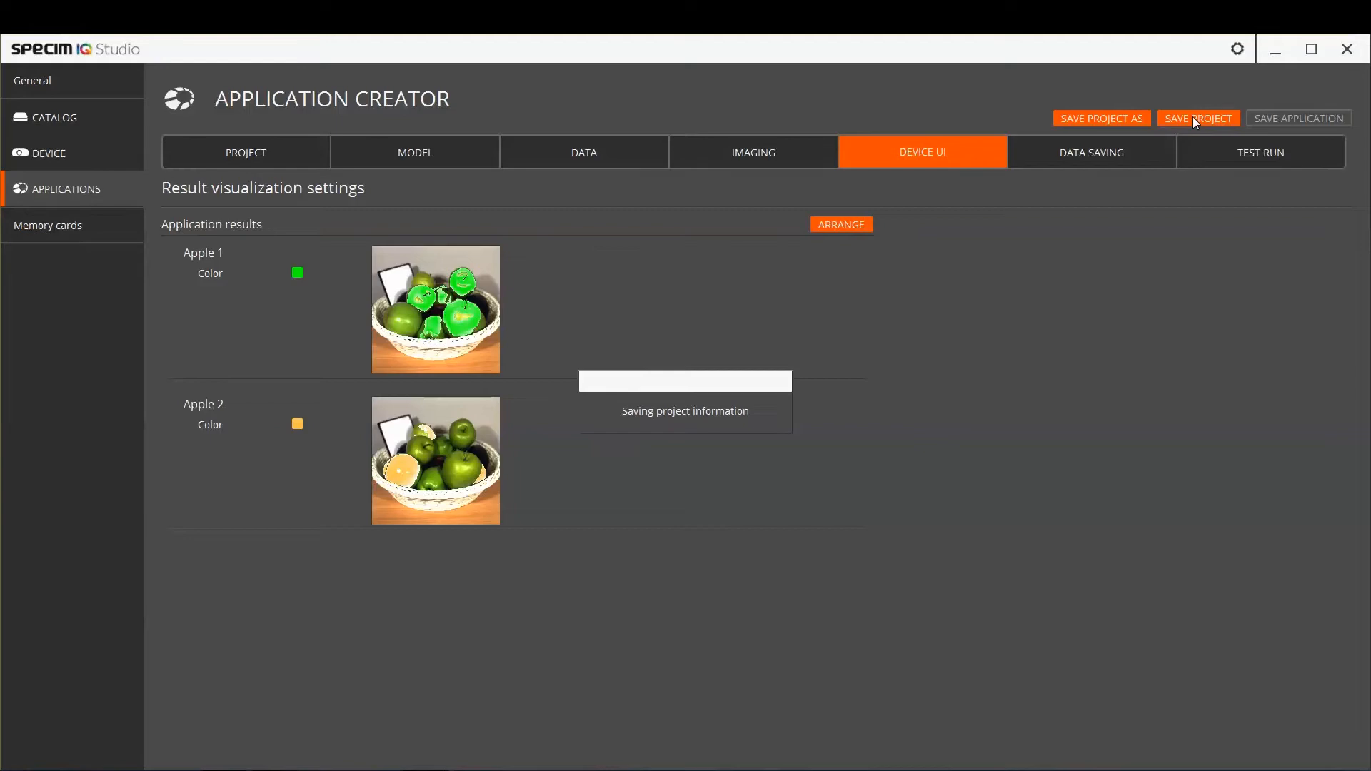
# Open the dataset saving settings, and turn saving of the RAW data cube off and back on
pyautogui.click(1090, 153)
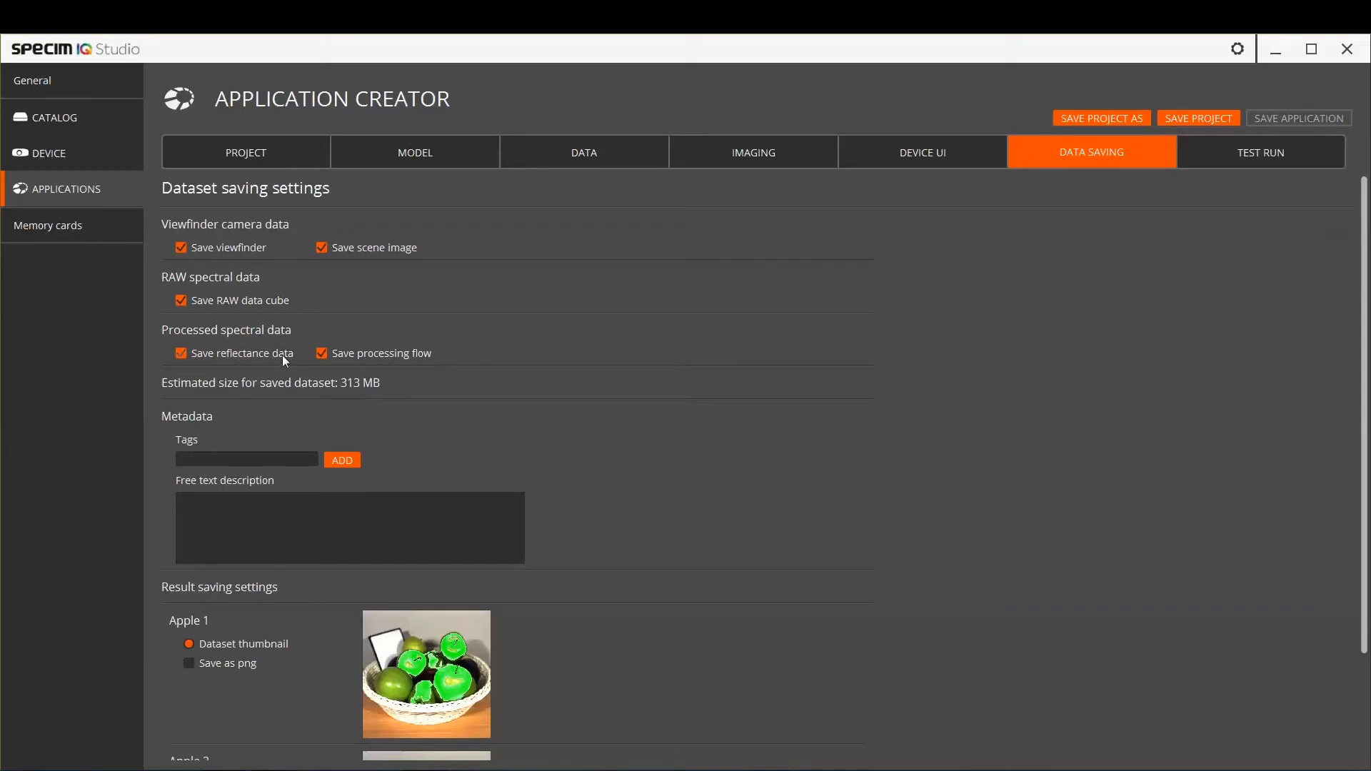
pyautogui.click(183, 300)
pyautogui.click(183, 300)
# Add two metadata tags to the dataset saving settings: Apples and one naming the author's application
pyautogui.click(278, 455)
pyautogui.write('Apples')
pyautogui.click(353, 461)
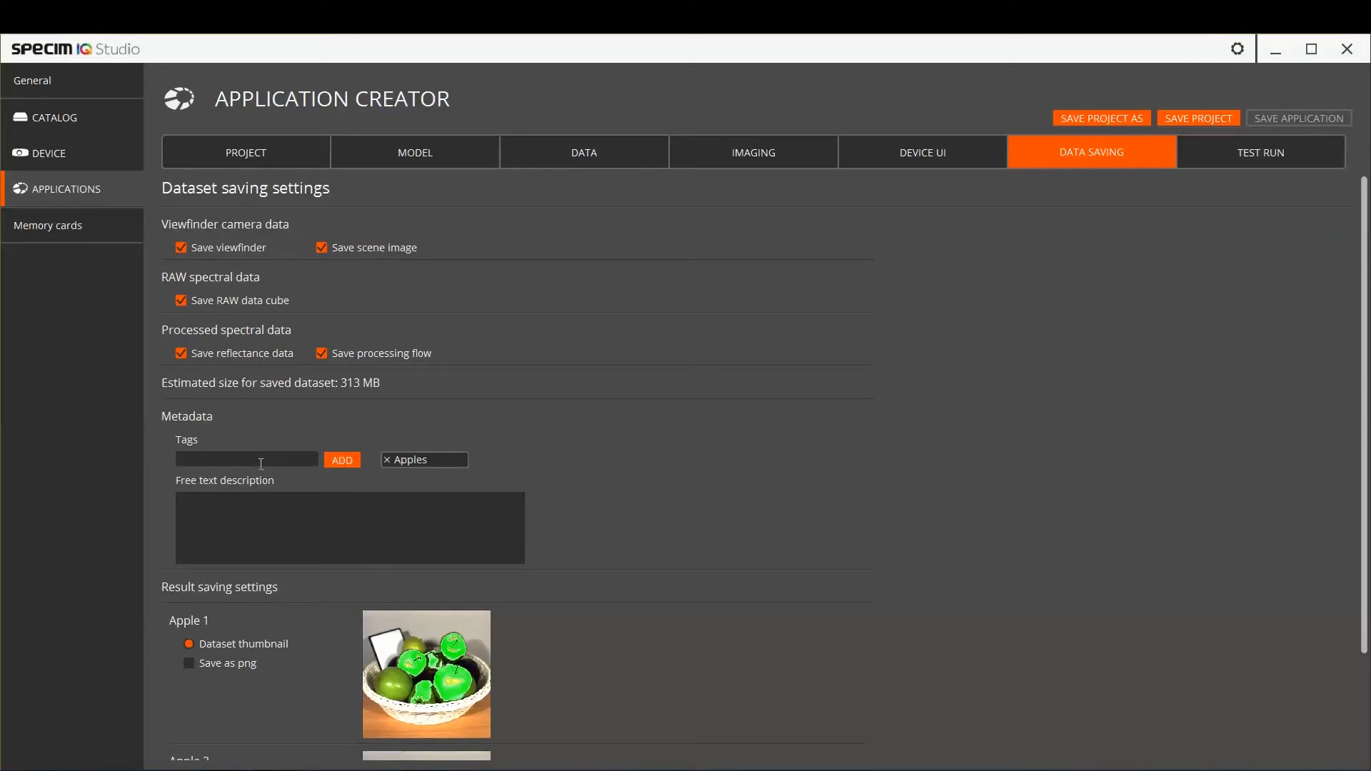
pyautogui.write("Keela's application")
pyautogui.click(346, 461)
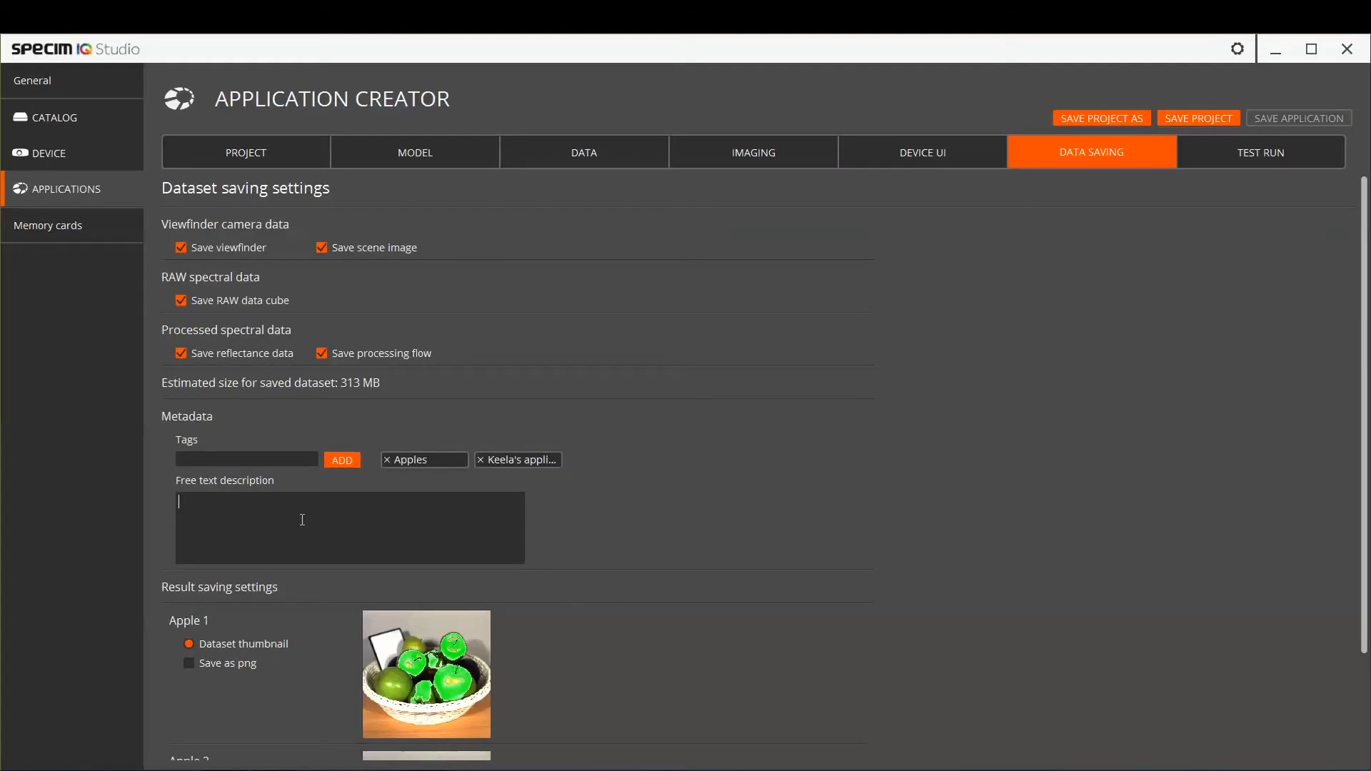
# Enter the free text description "Application for imaging apples, two classes.", review the result saving settings, and save the project
pyautogui.write('Application for imaging apples, two classes')
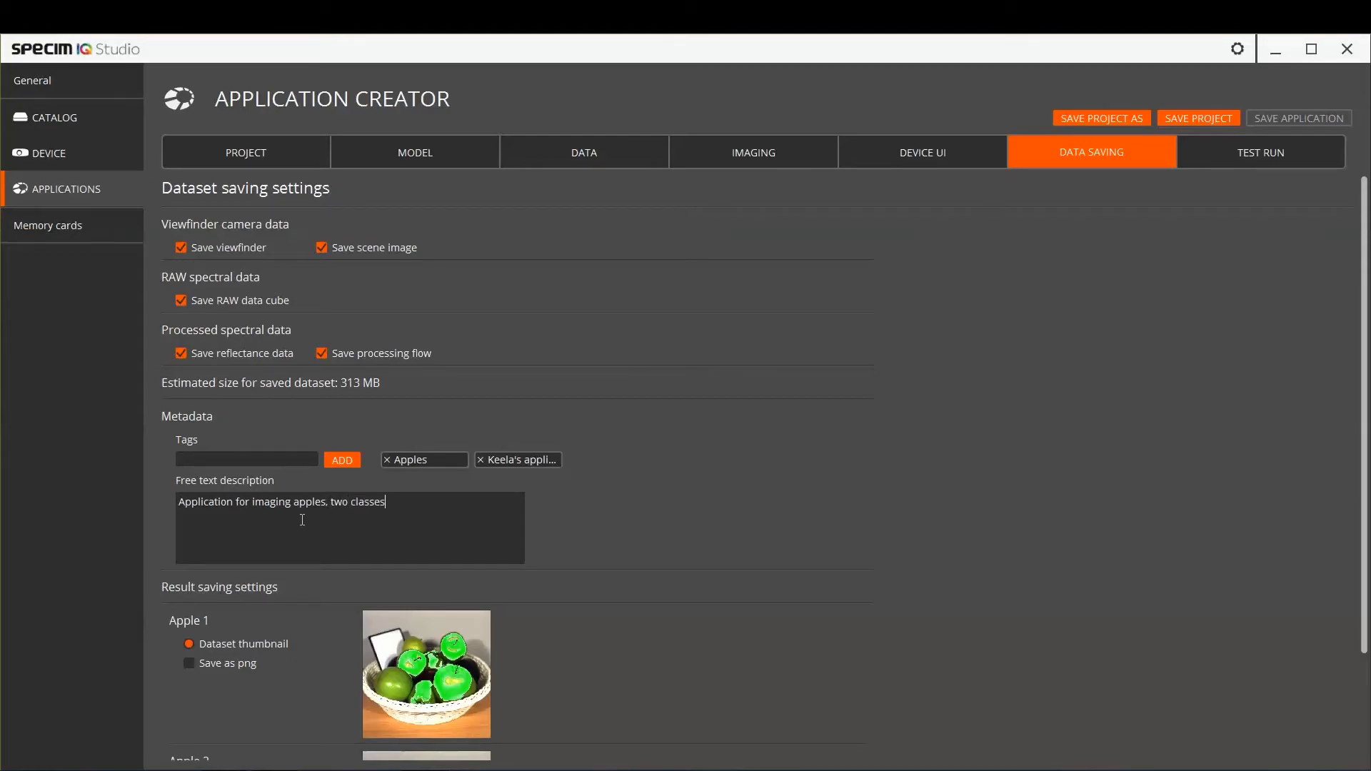
pyautogui.write('.')
pyautogui.scroll(-2, 152, 559)
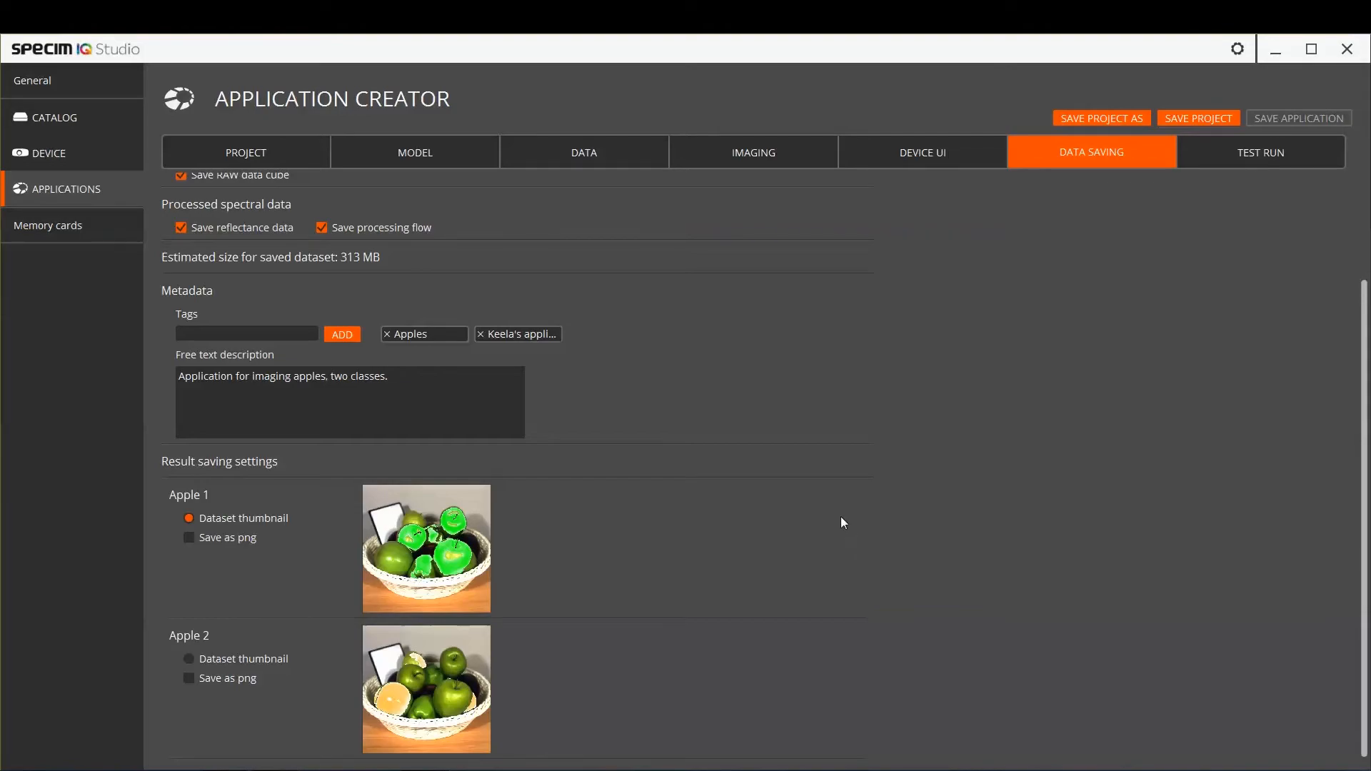
pyautogui.scroll(2, 841, 517)
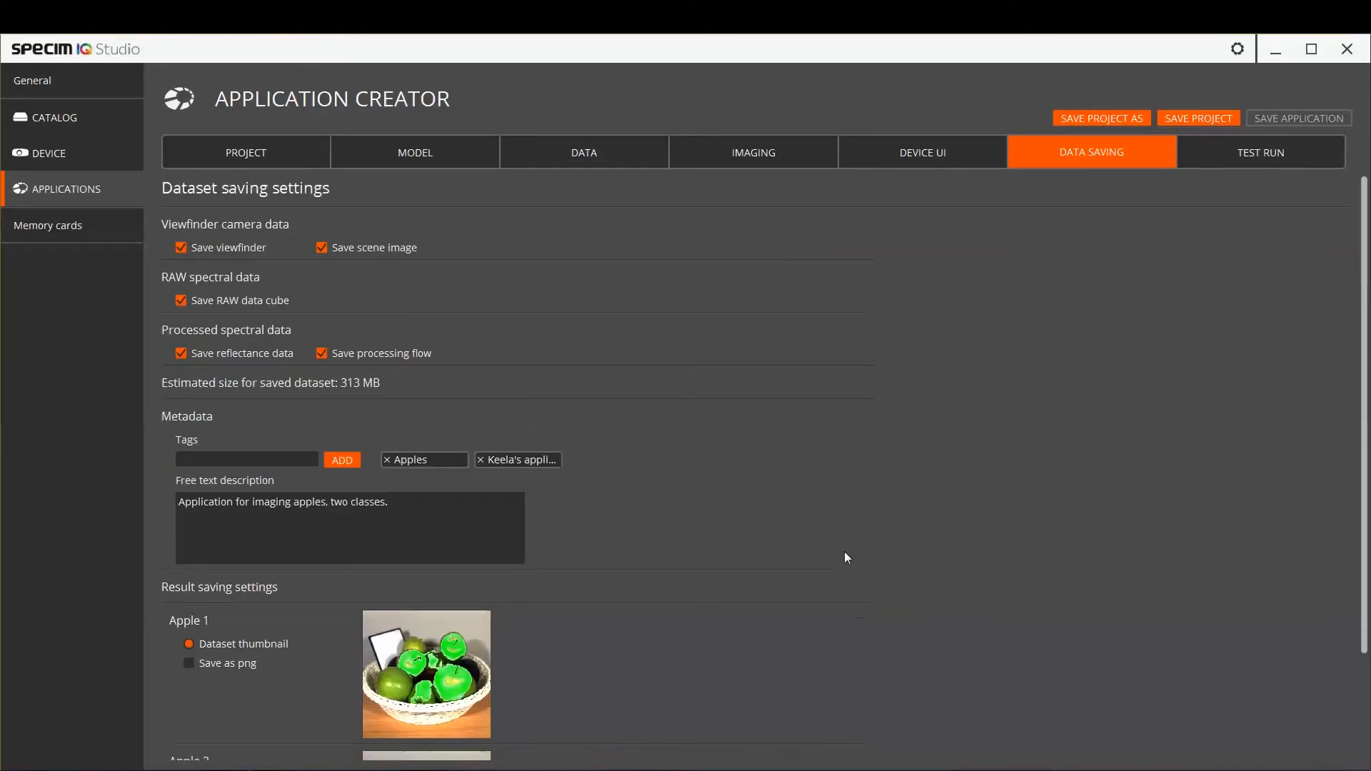
pyautogui.click(1204, 115)
# Load the datasets 2017-08-15_003 and 2017-08-15_006 from the Apples catalog for the application test run
pyautogui.click(1244, 153)
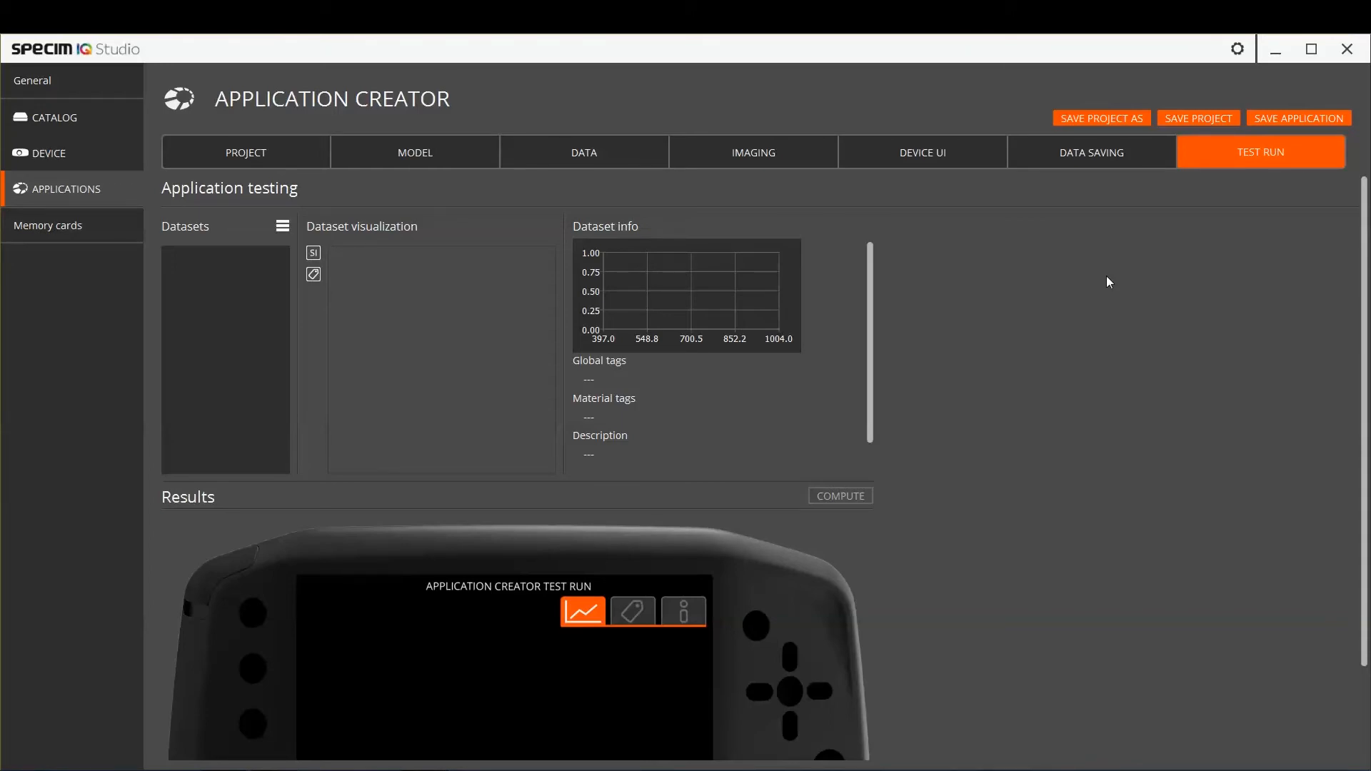
pyautogui.click(283, 226)
pyautogui.click(304, 246)
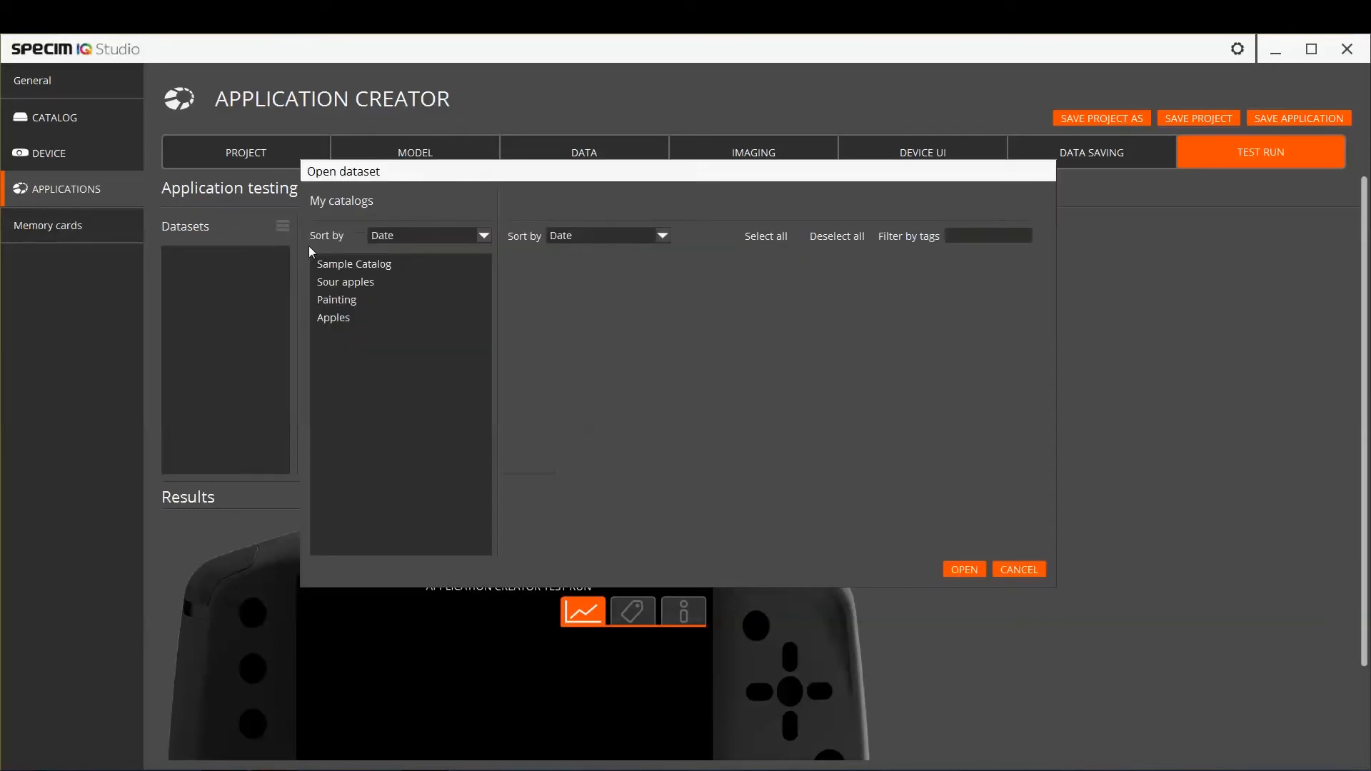
pyautogui.click(338, 315)
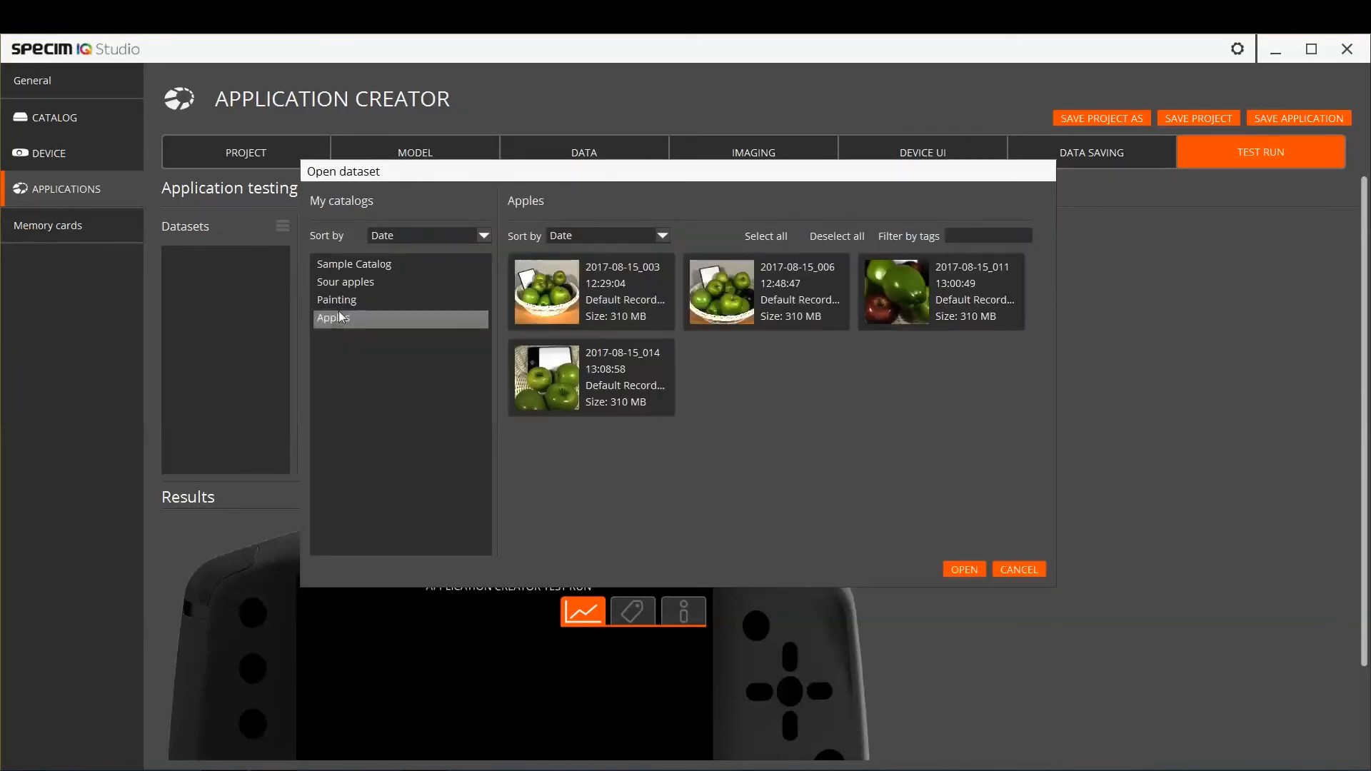
pyautogui.click(654, 282)
pyautogui.click(722, 292)
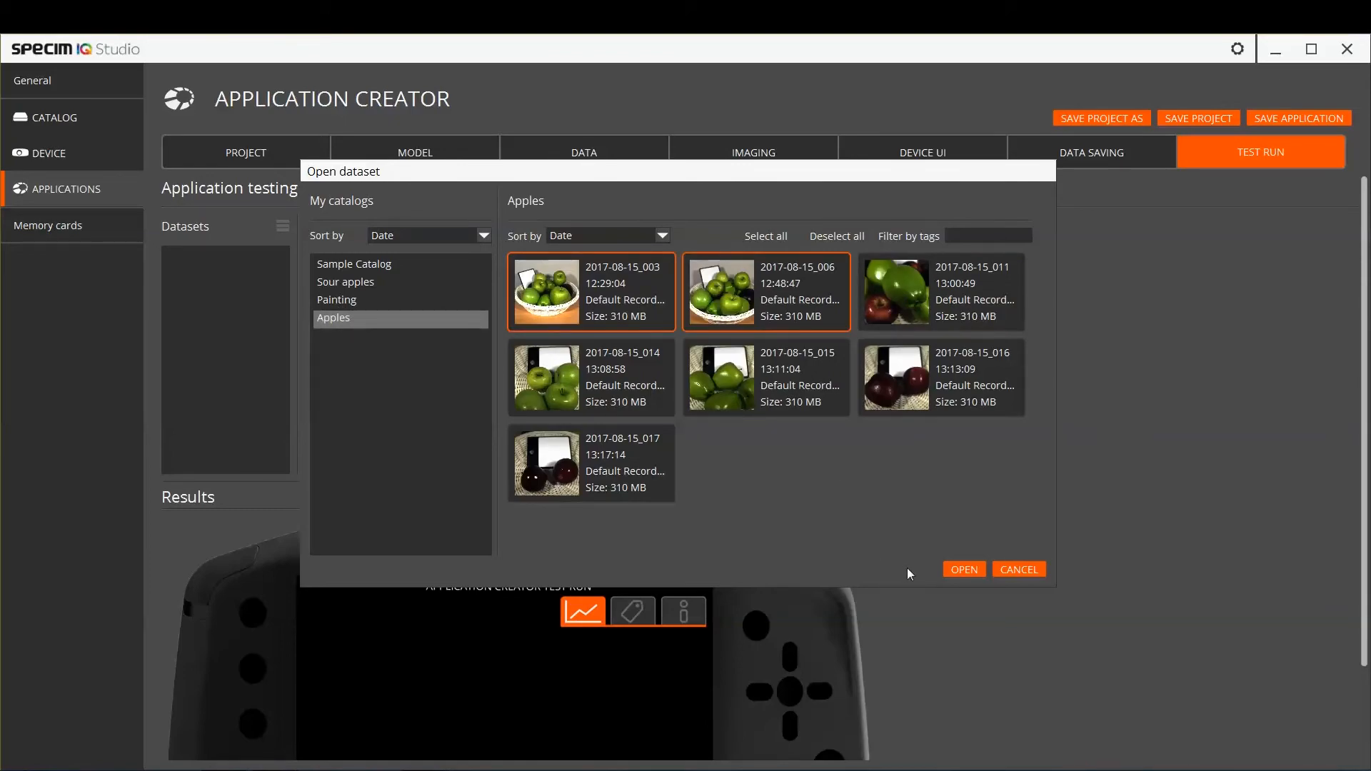
pyautogui.click(960, 570)
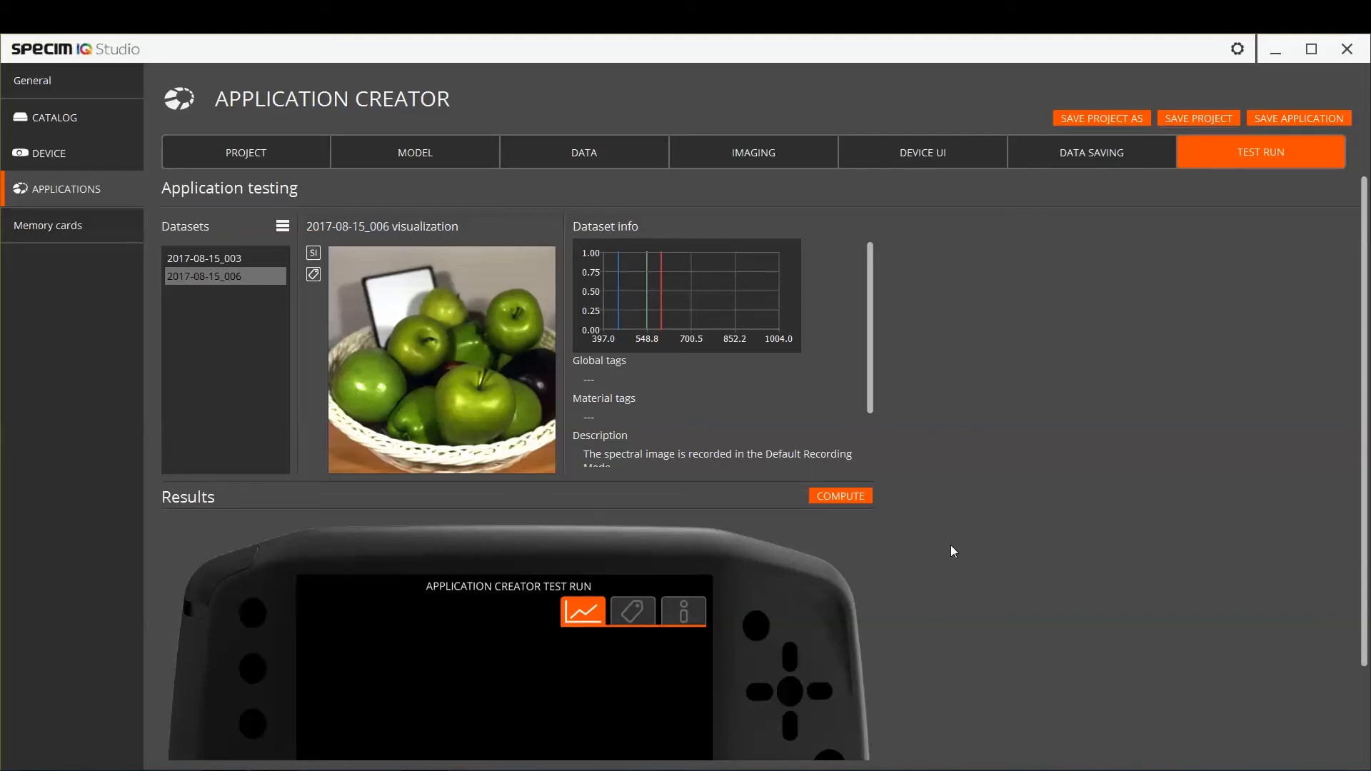
# Sample spectra from three points on the green apples in dataset 2017-08-15_006 with the Picker tool, and close it
pyautogui.doubleClick(520, 383)
pyautogui.click(620, 325)
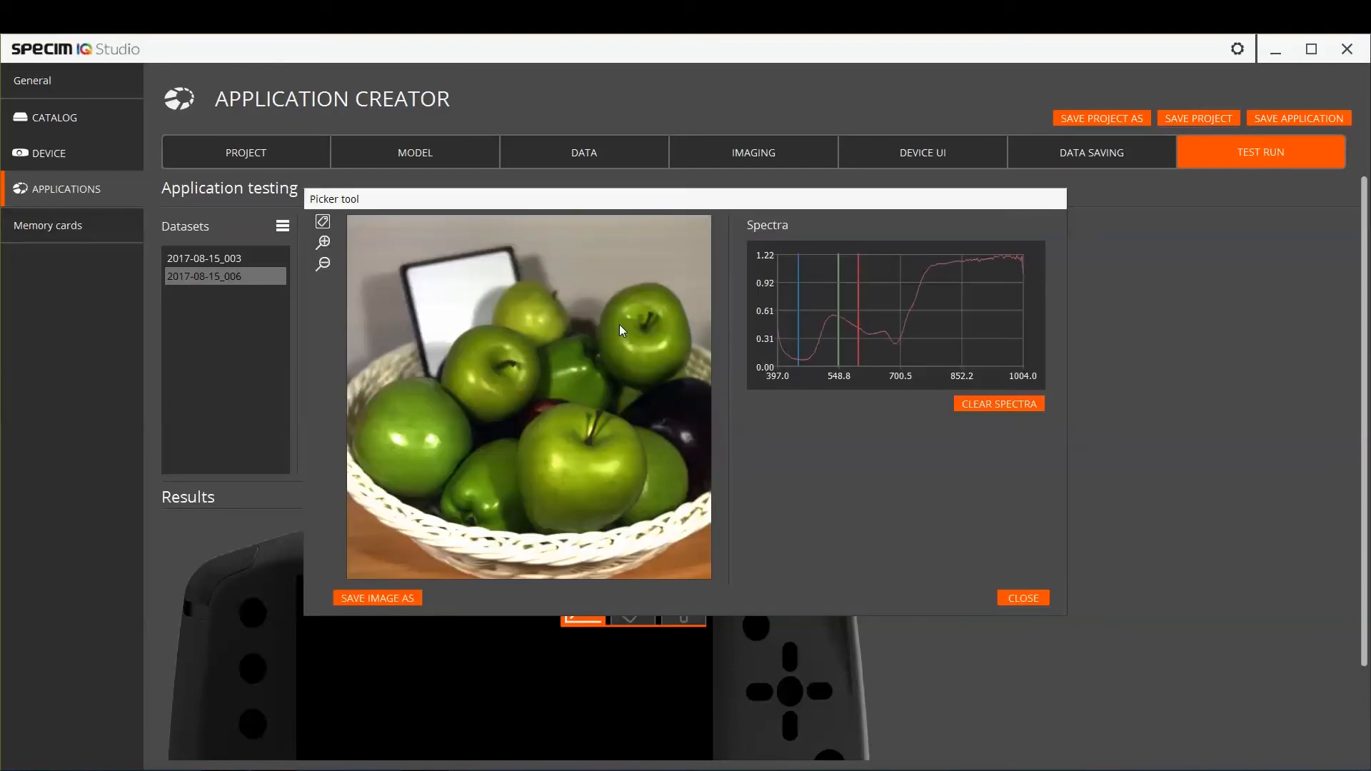
pyautogui.click(493, 376)
pyautogui.click(540, 472)
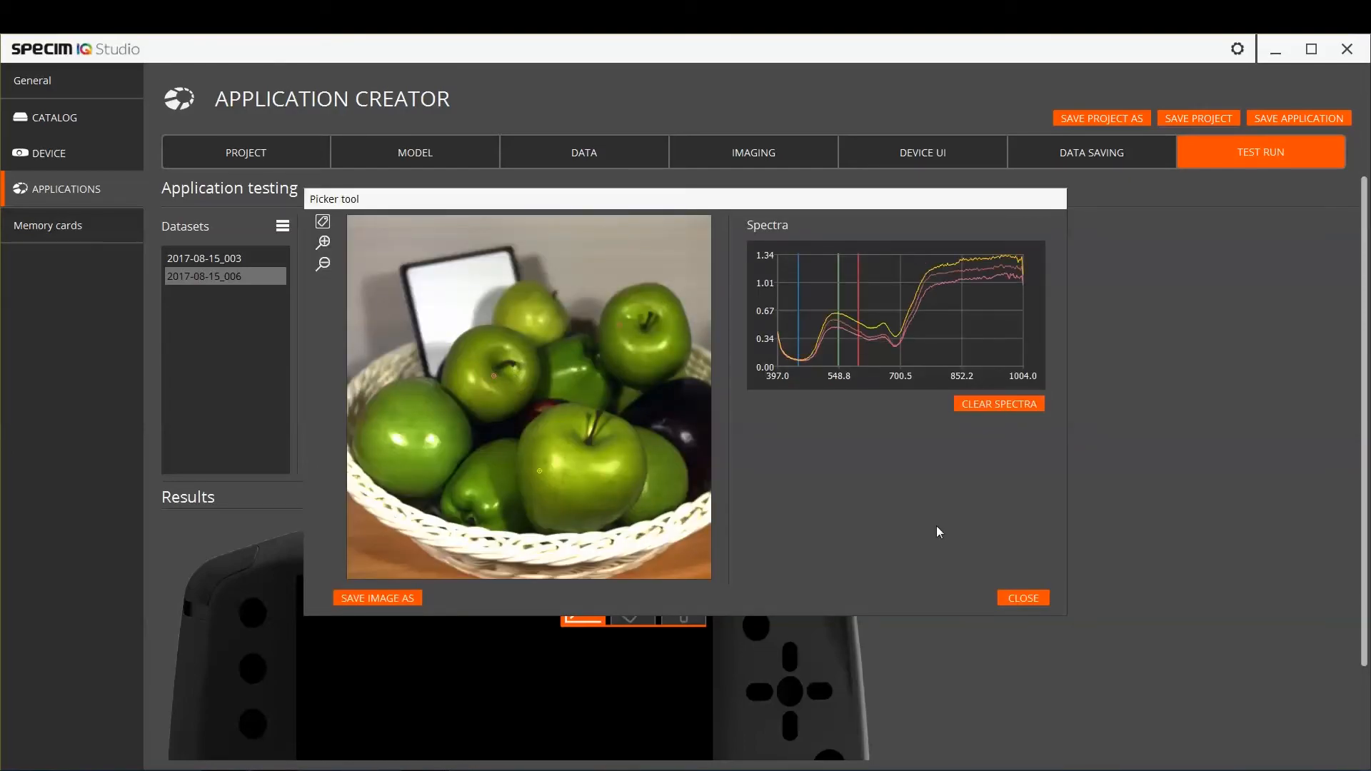
pyautogui.click(1037, 602)
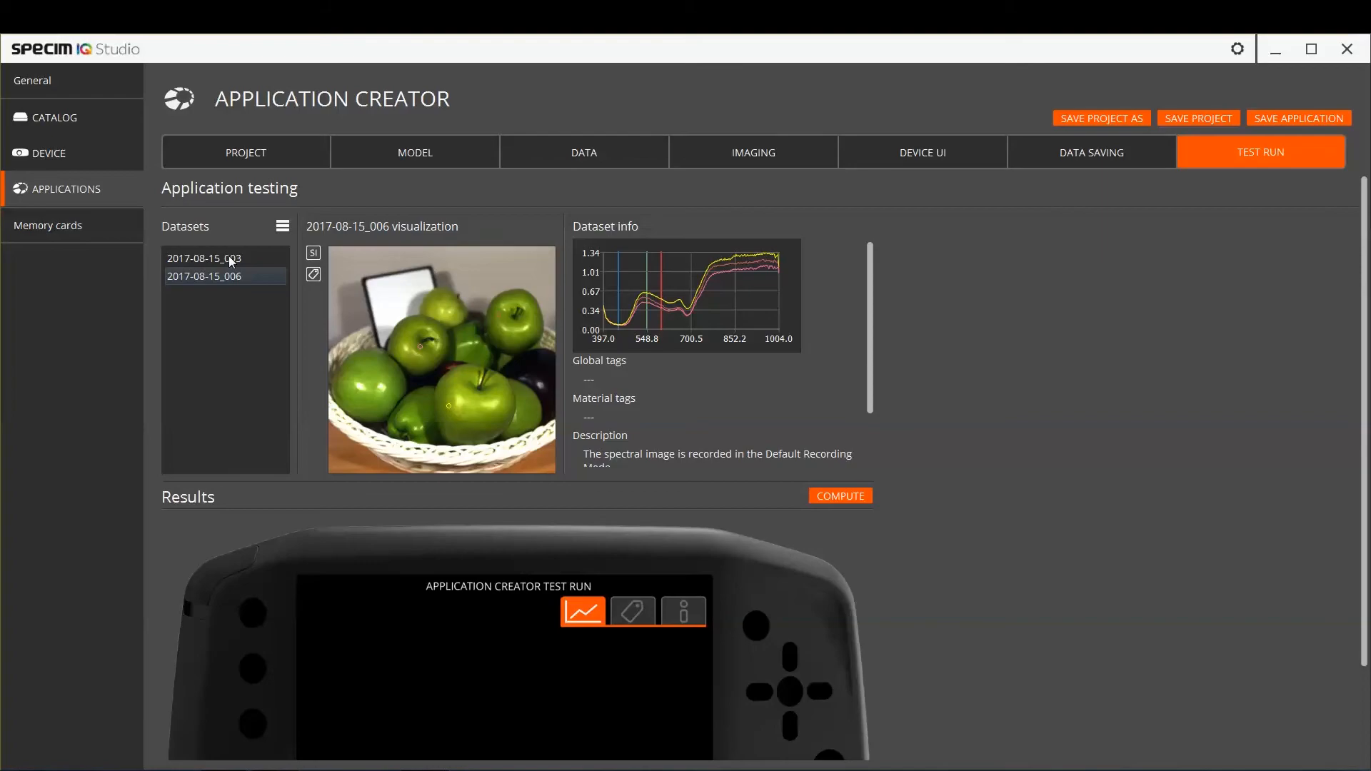
# Select both test datasets and compute the application results for them
pyautogui.moveTo(229, 255); pyautogui.dragTo(228, 278)
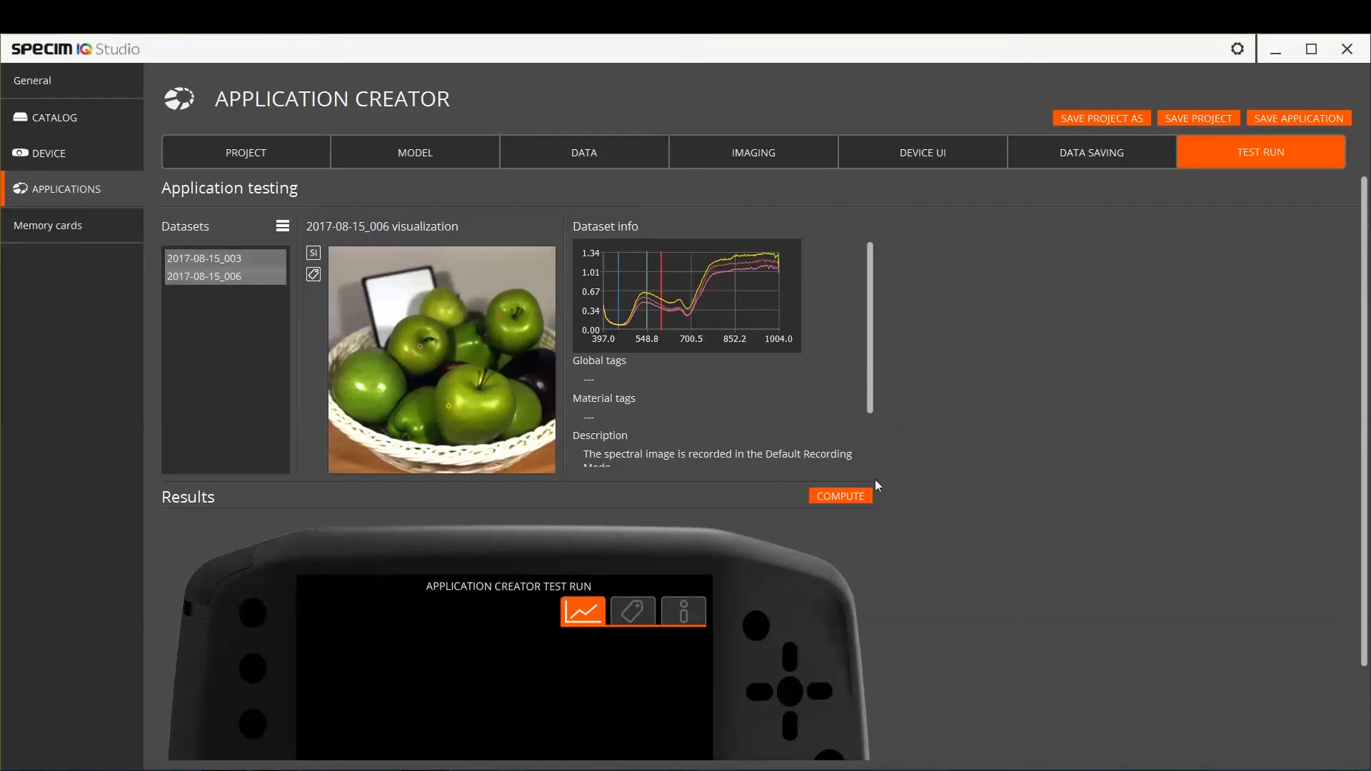
pyautogui.click(849, 496)
pyautogui.scroll(-3, 1001, 474)
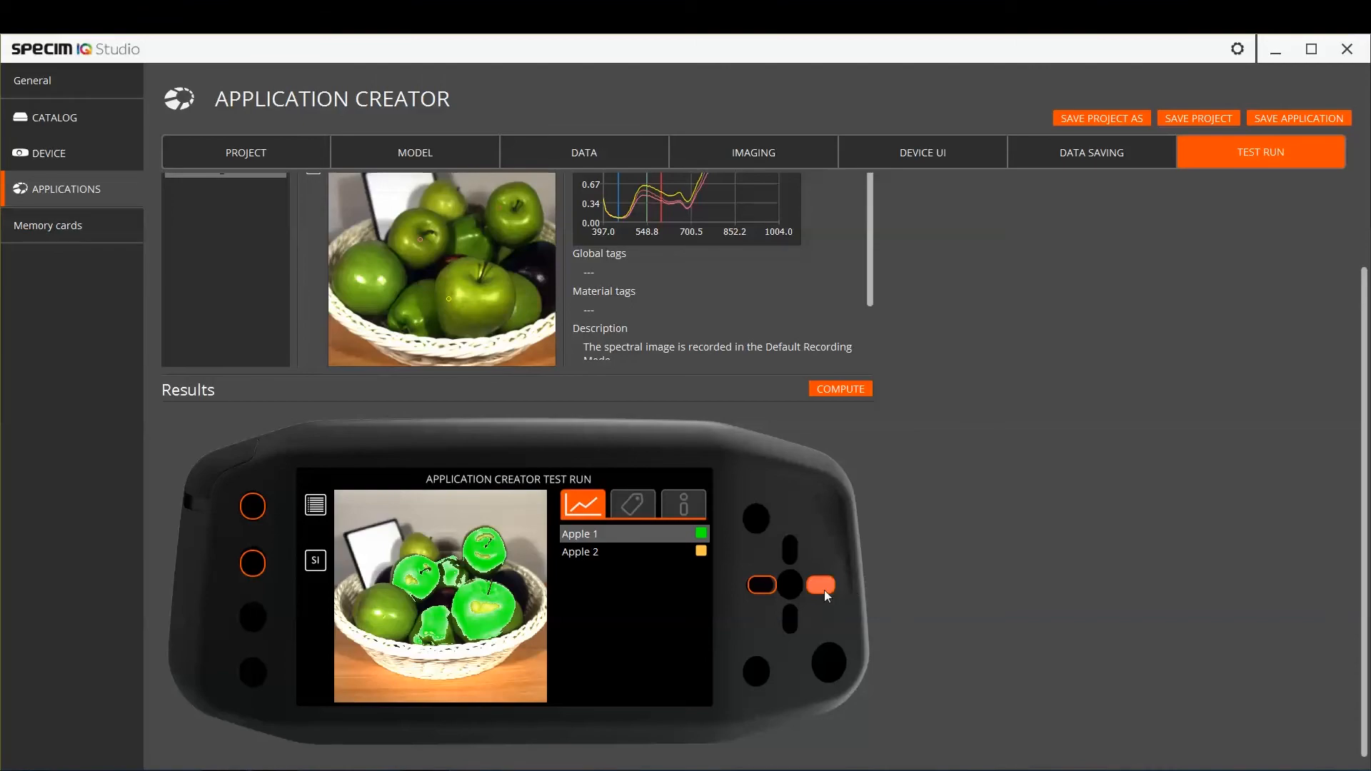
# Review the test results on the simulated device, switching between Apple 1 and Apple 2, toggling the background image, and changing datasets
pyautogui.click(255, 512)
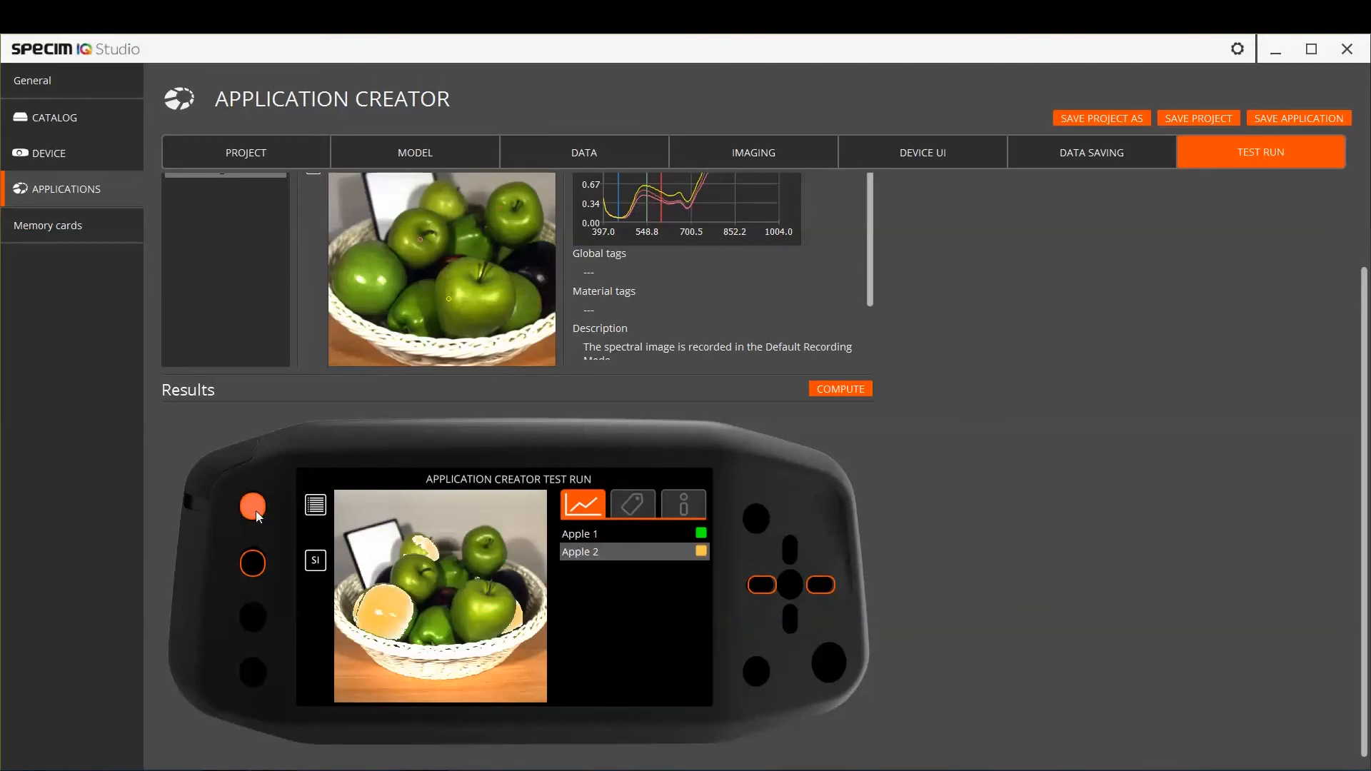
pyautogui.click(255, 512)
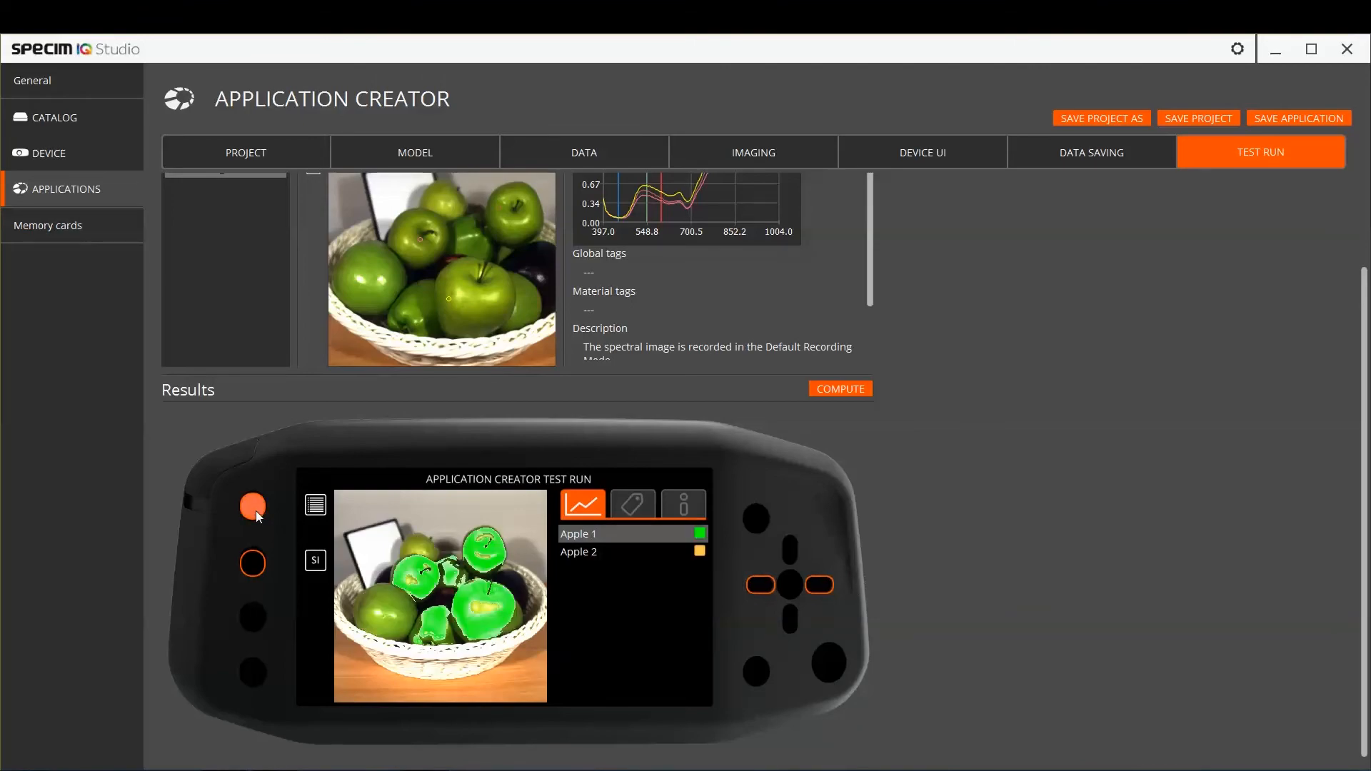
pyautogui.click(252, 565)
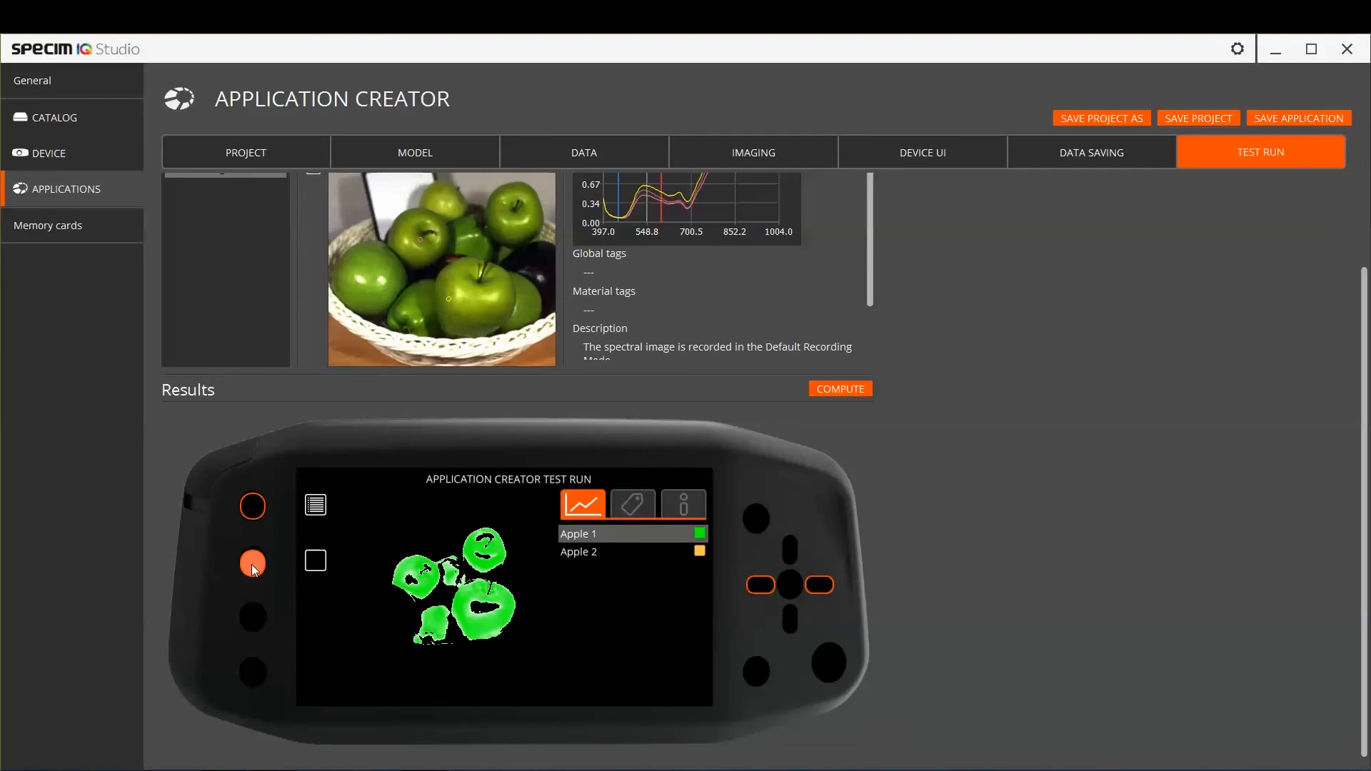
pyautogui.click(251, 565)
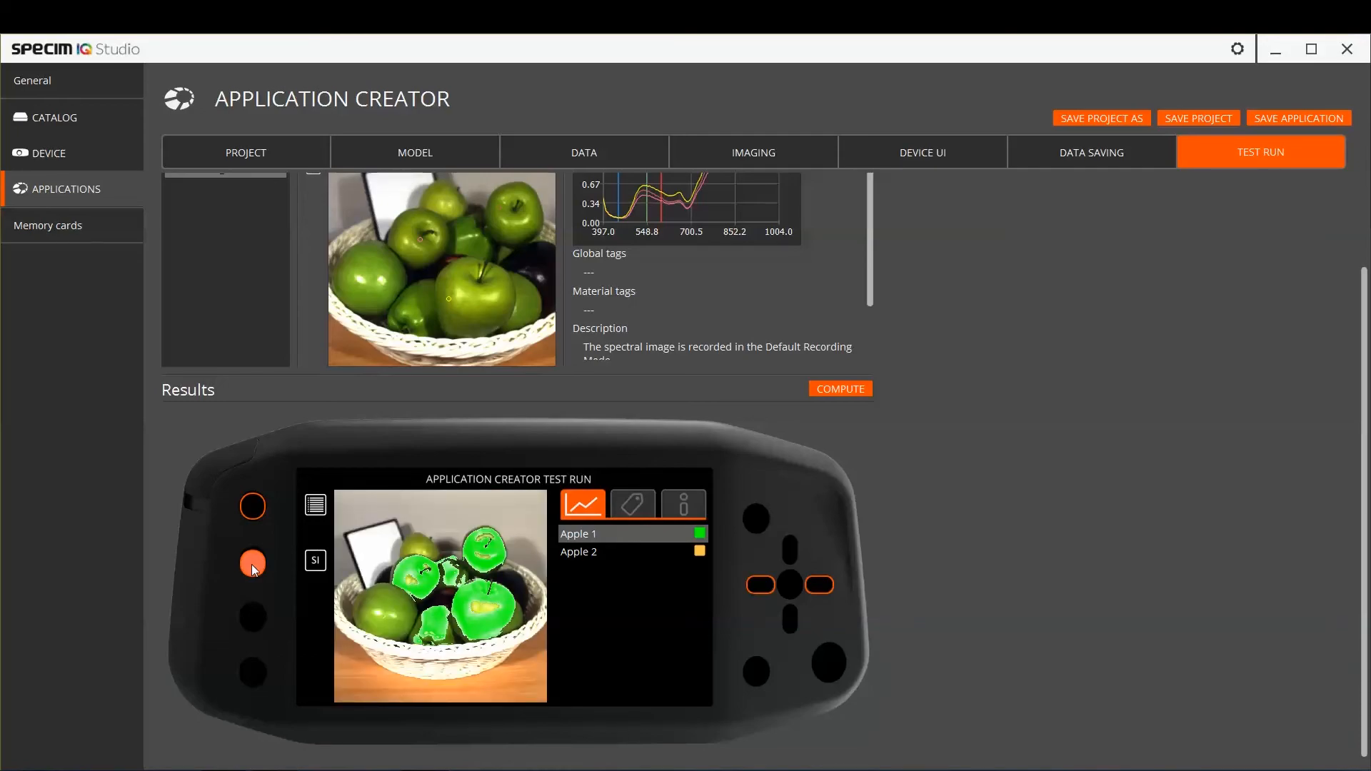
pyautogui.click(820, 583)
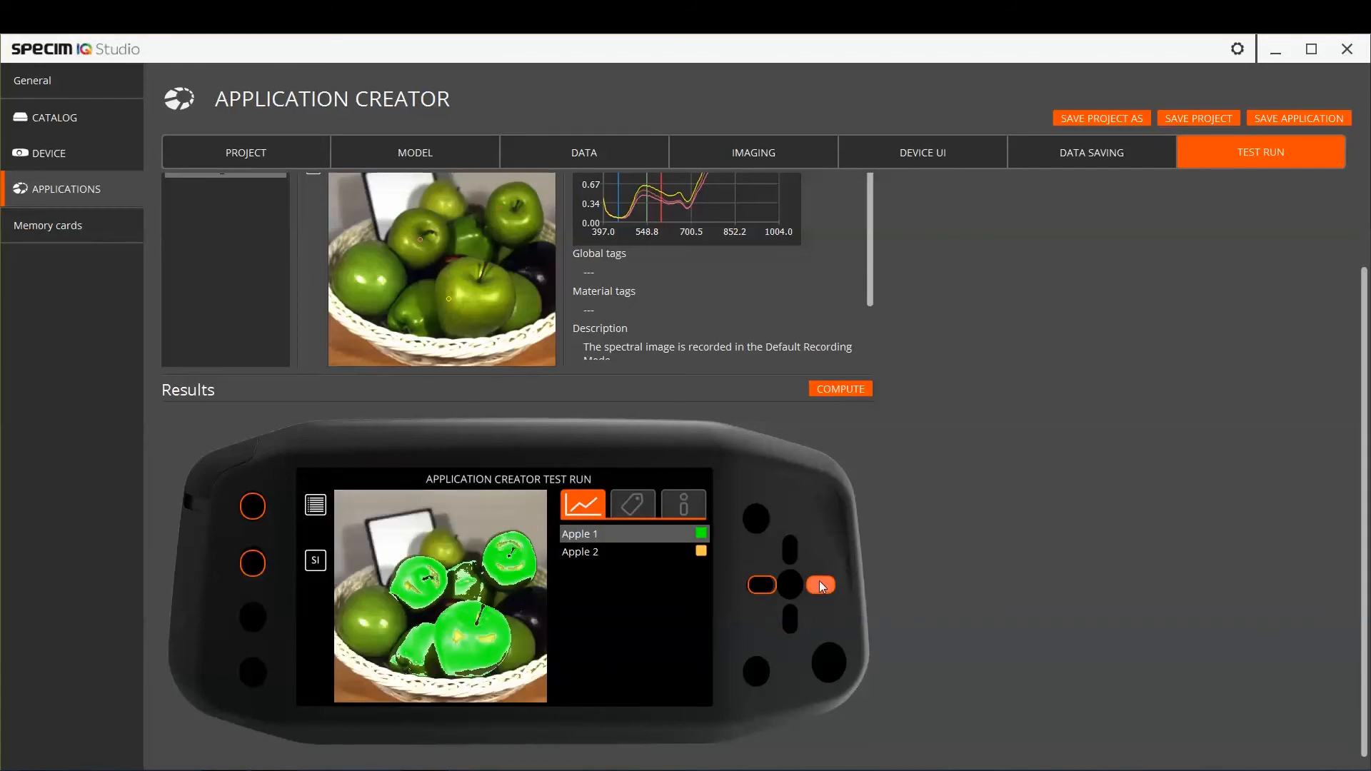
pyautogui.click(820, 583)
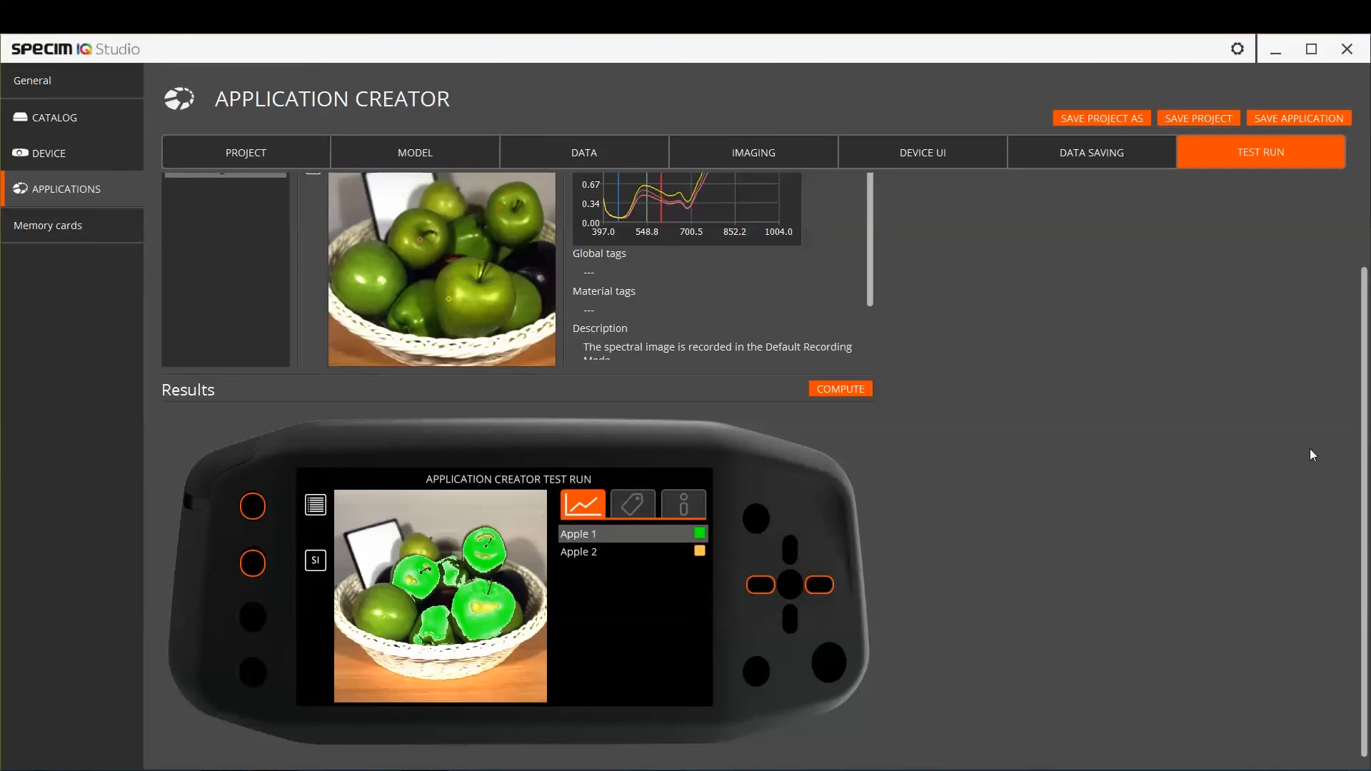
# Save the project, and start the application's save description with model used Training model and wavelength range Whole WL range
pyautogui.click(1198, 118)
pyautogui.click(1314, 116)
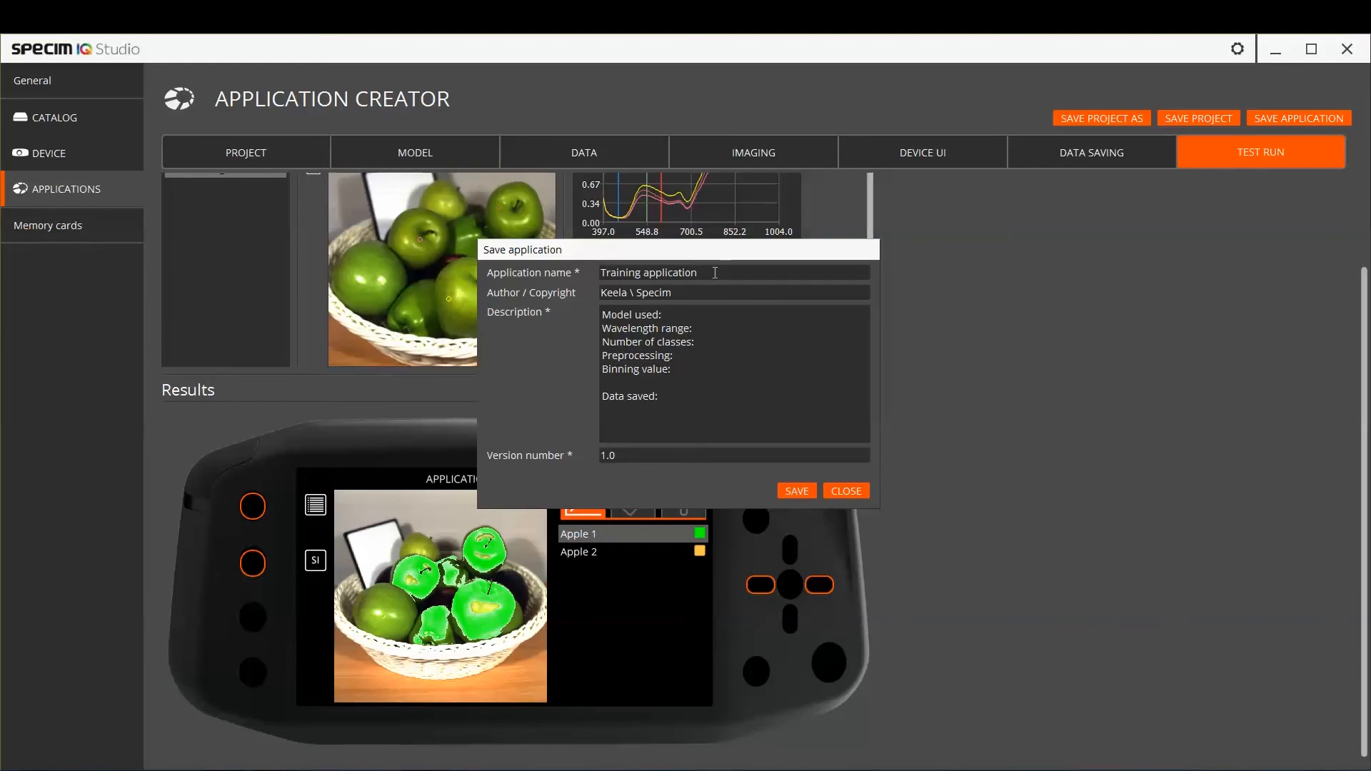
pyautogui.write('Traini')
pyautogui.write('ng model Wavelength')
pyautogui.write(' range: Whole W')
pyautogui.write('L range')
# Complete the description with 2 classes, preprocessing "Yes, order of 2", binning value No and data saved All chosen, and save the application
pyautogui.click(709, 347)
pyautogui.write('2 Preprocessing: Yes, order of 2')
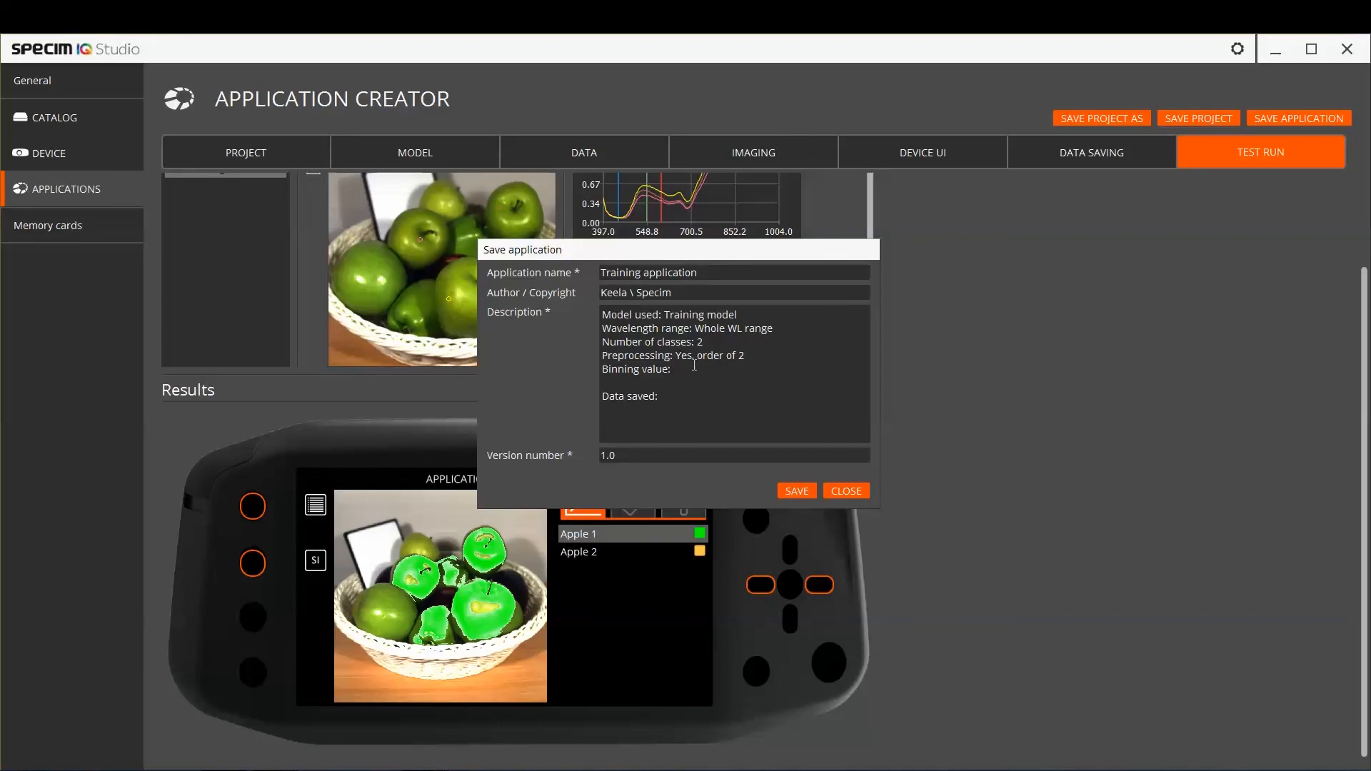
pyautogui.write('No')
pyautogui.write('All chosen')
pyautogui.click(794, 492)
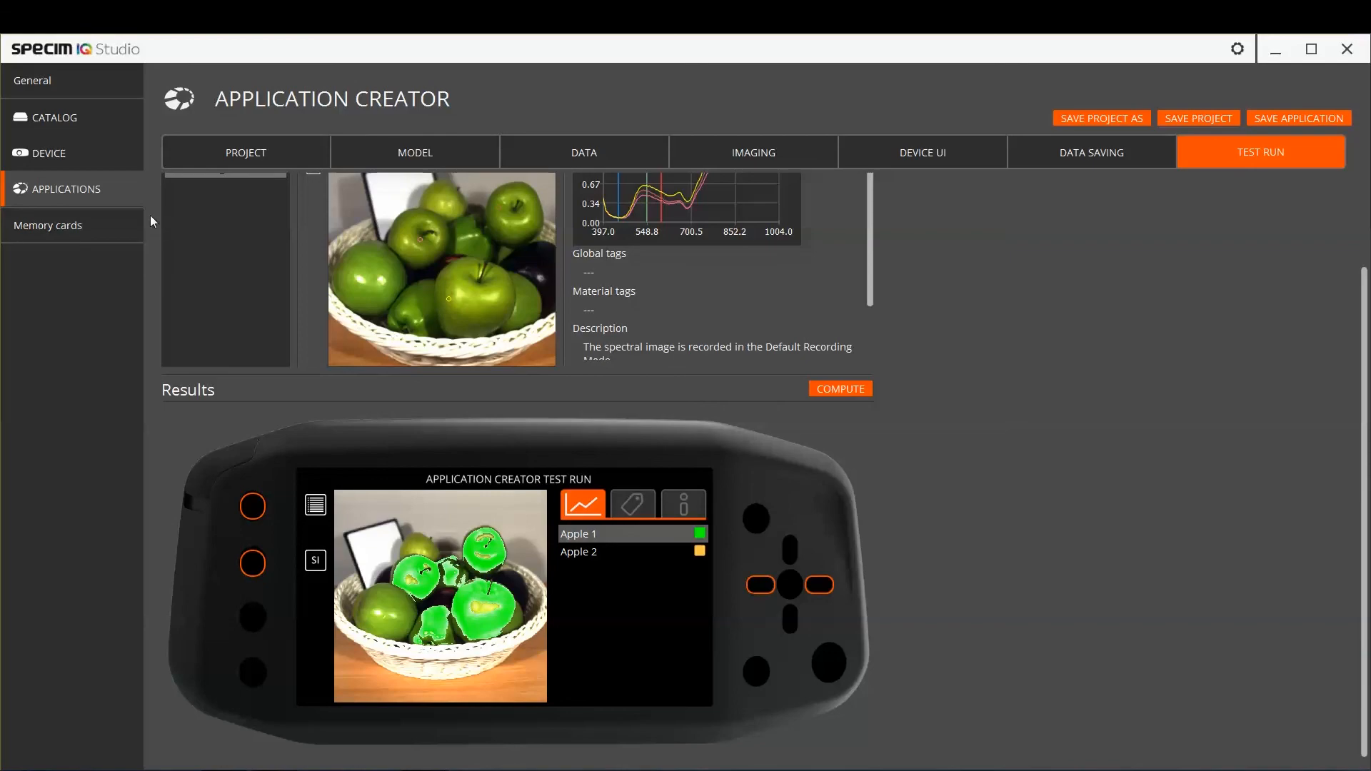
# Leave the application creator for the applications overview, saving the project on the way out
pyautogui.click(83, 191)
pyautogui.click(574, 401)
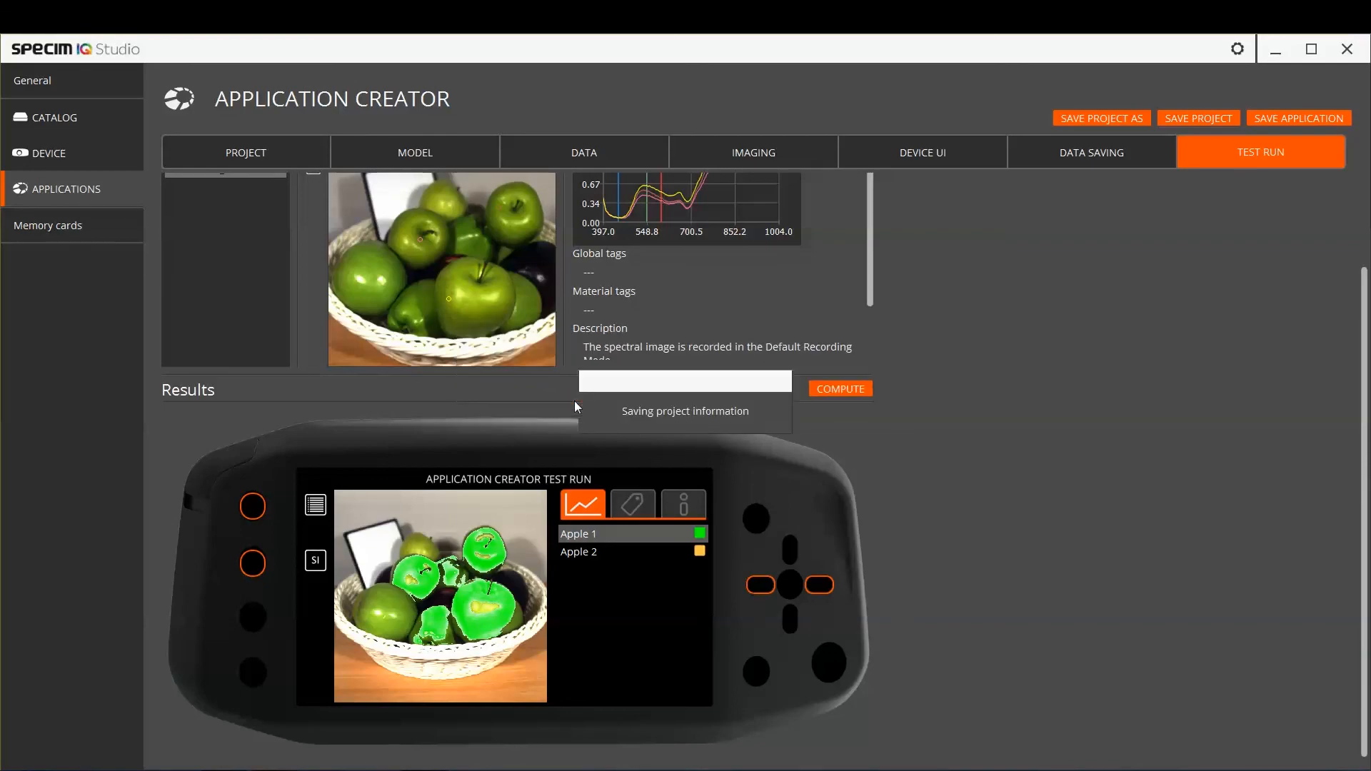